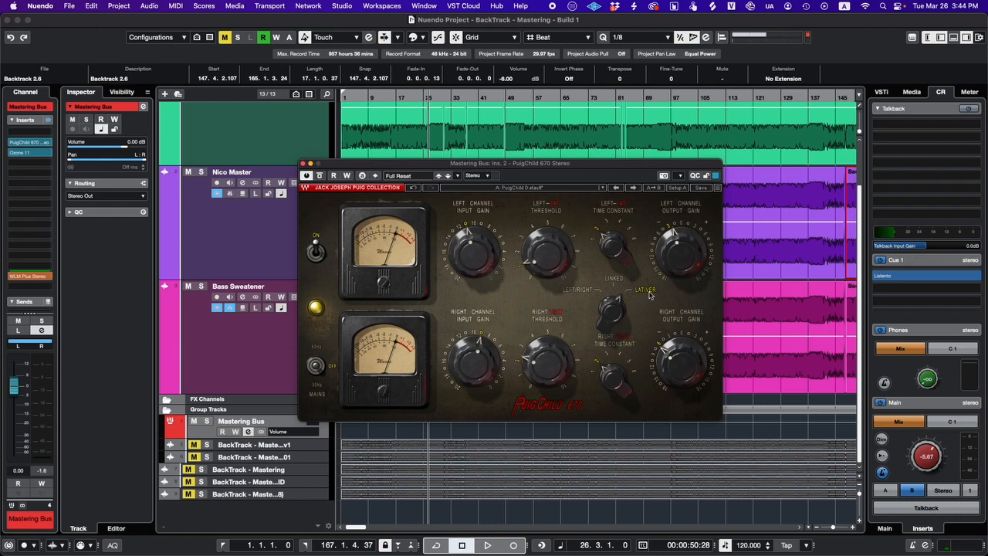
# - Play a passage of the master through the PuigChild 670 on the Mastering Bus, stop playback, and reposition the plugin window
pyautogui.press('space')
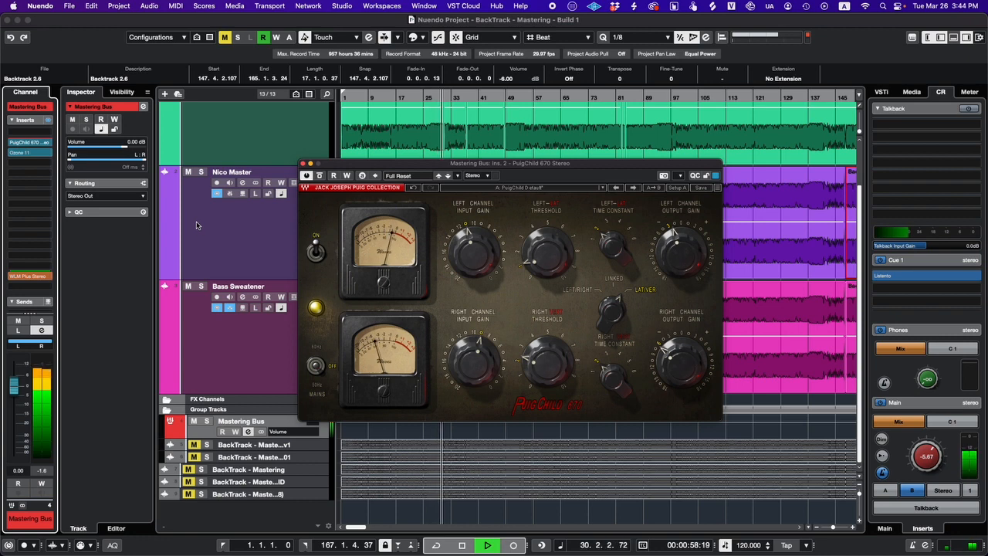
pyautogui.press('space')
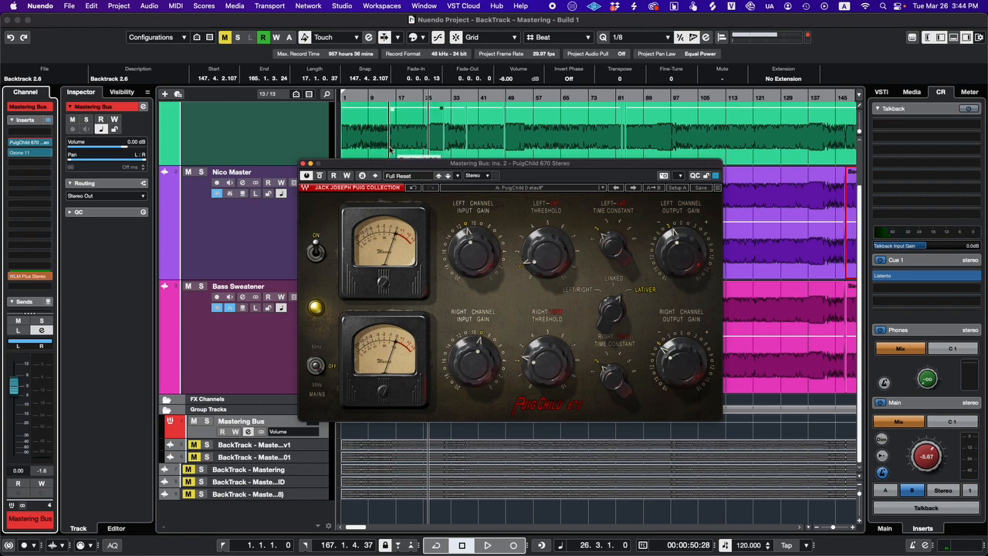
pyautogui.moveTo(409, 166); pyautogui.dragTo(415, 179)
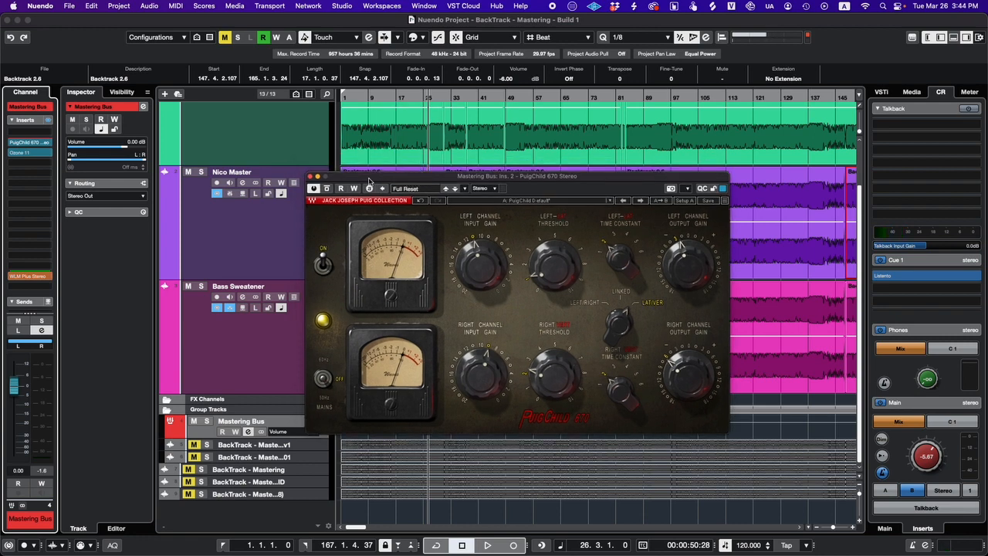
# - Compare the Mastering Bus sound during playback with the PuigChild 670 switched off and on, leaving the compressor on
pyautogui.click(323, 266)
pyautogui.press('space')
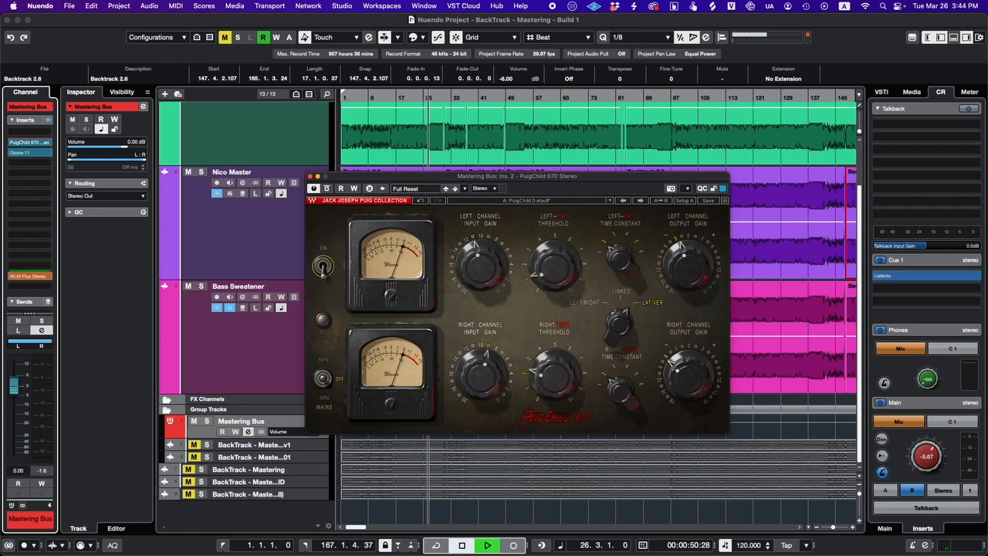
pyautogui.click(323, 266)
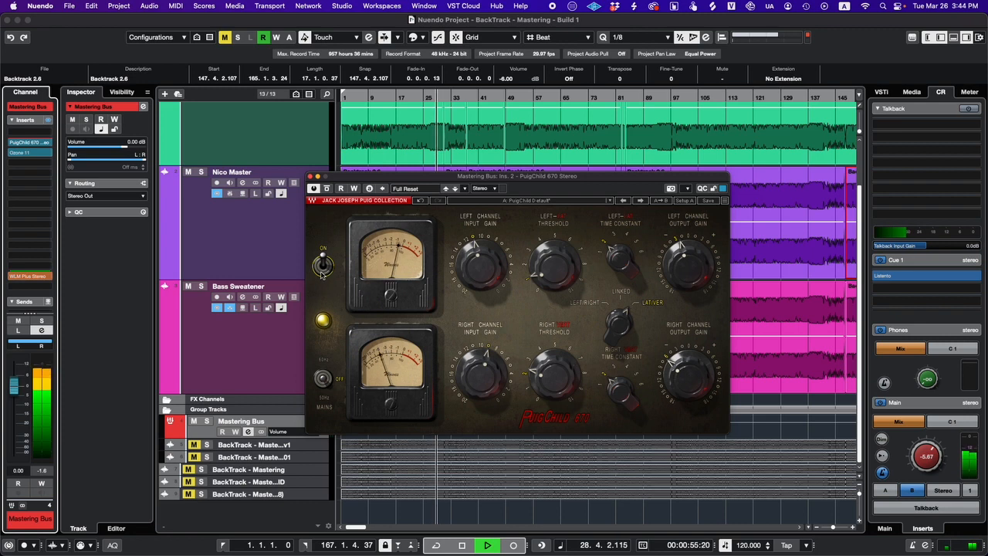
pyautogui.click(323, 267)
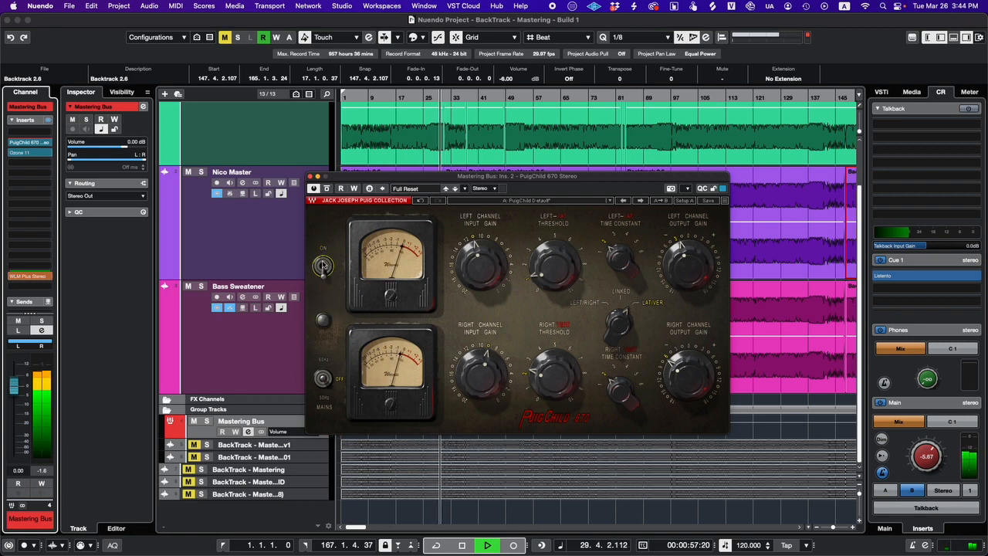
pyautogui.click(322, 266)
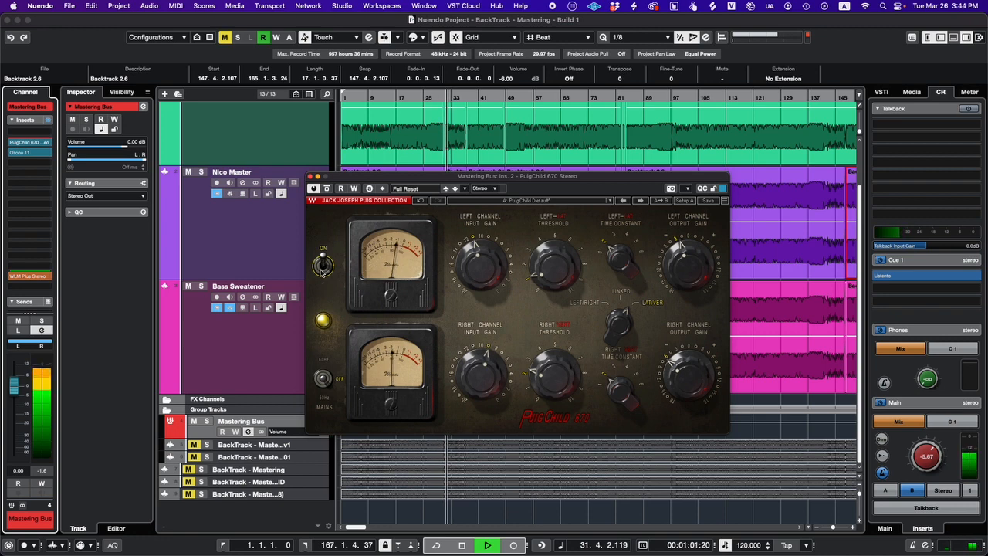
pyautogui.click(323, 267)
pyautogui.click(323, 266)
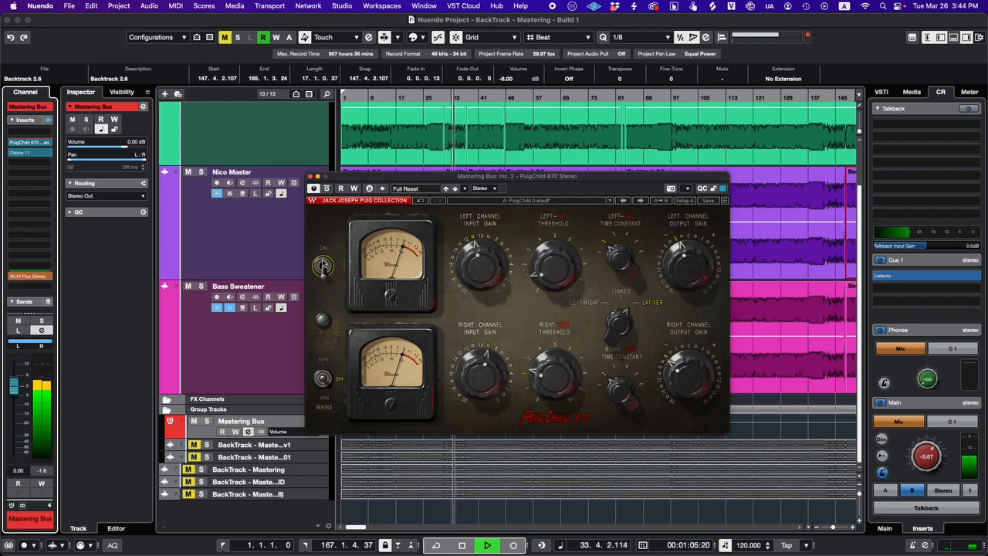
pyautogui.click(323, 266)
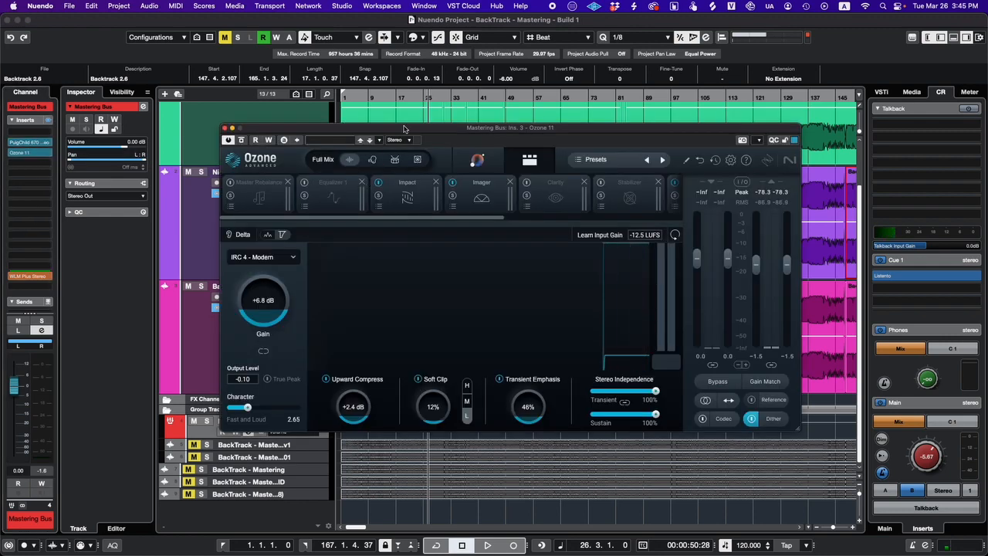
# - Examine the Impact and Imager module settings in Ozone 11 on the Mastering Bus
pyautogui.moveTo(404, 127); pyautogui.dragTo(381, 129)
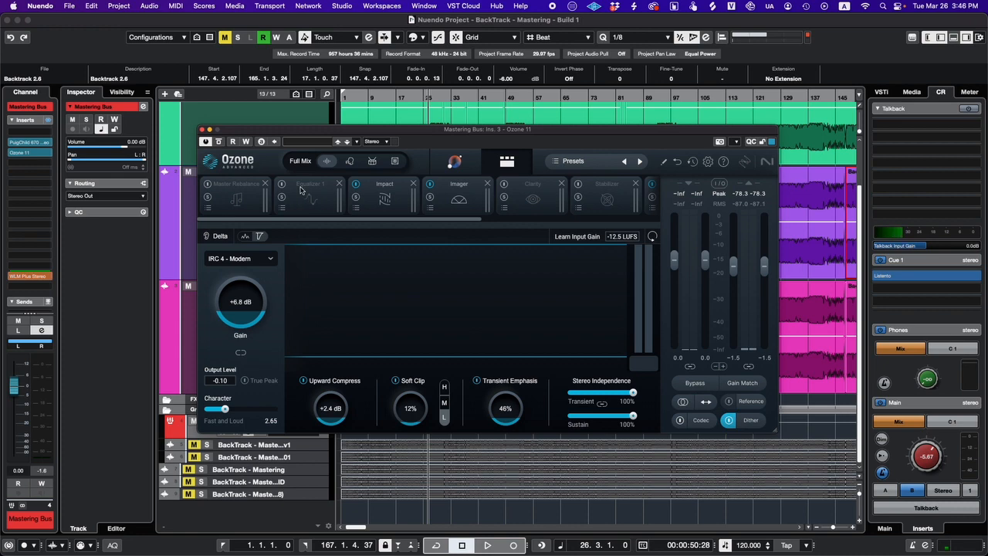
pyautogui.click(384, 198)
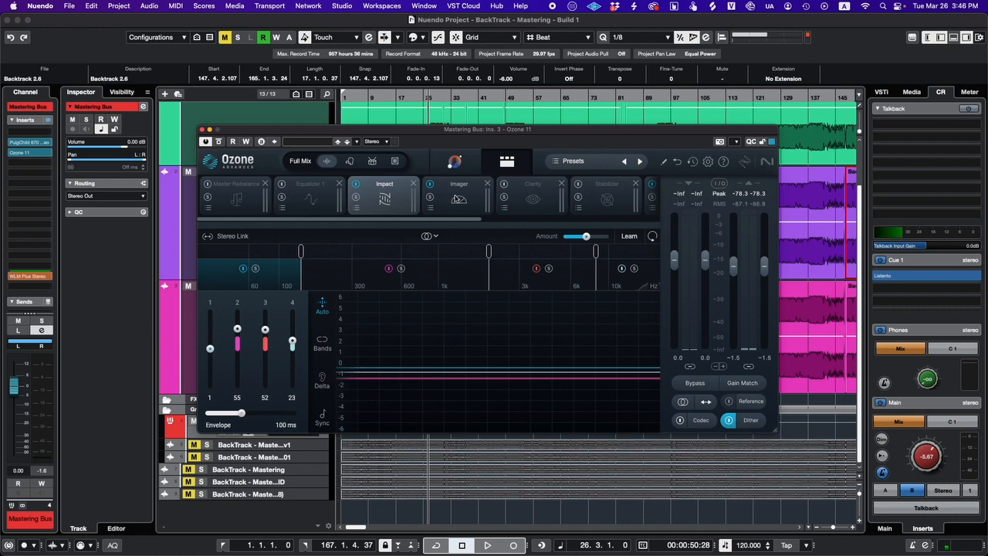
pyautogui.click(457, 200)
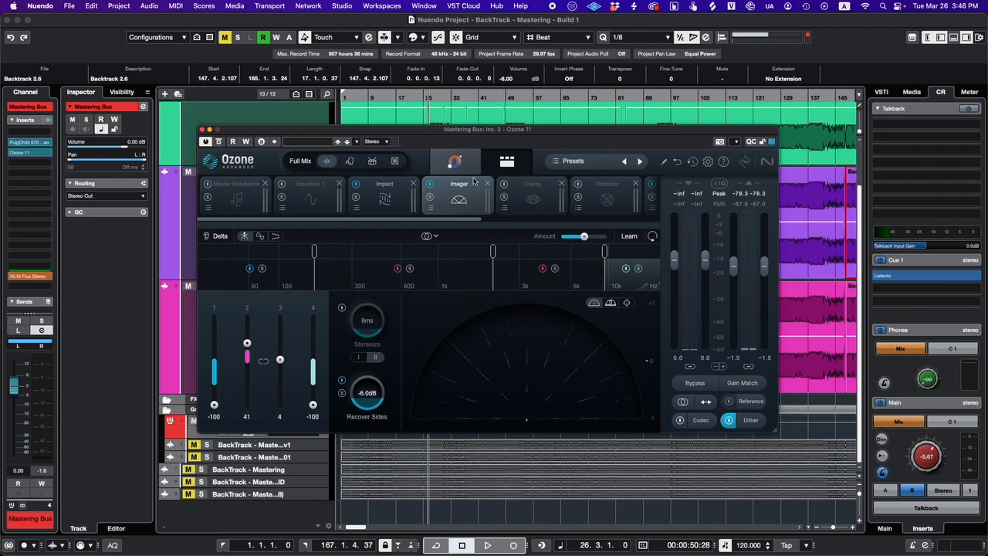
# - Examine the Exciter module's band saturation types, amounts and mix settings in Ozone 11
pyautogui.hscroll(3, 494, 223)
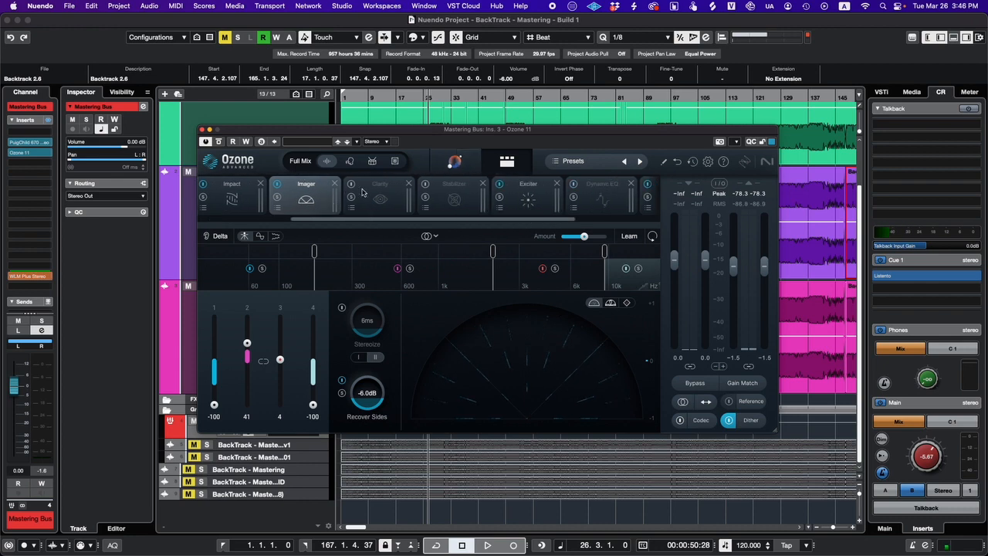
pyautogui.moveTo(514, 220); pyautogui.dragTo(529, 221)
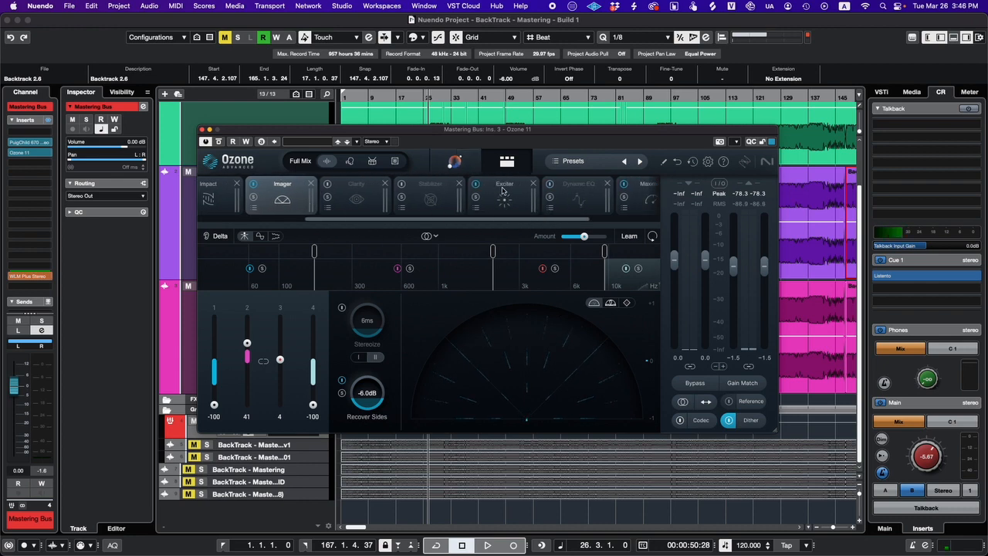
pyautogui.click(505, 193)
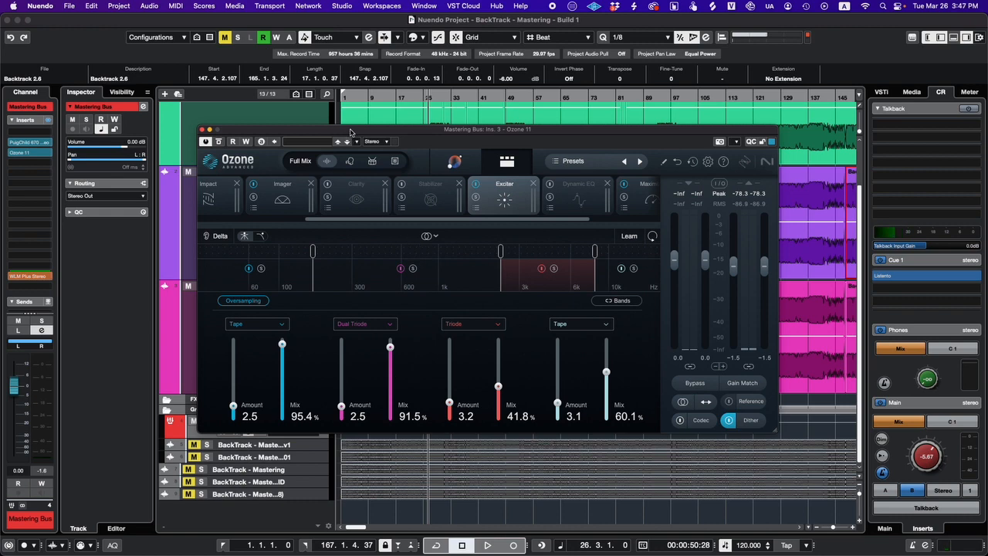
pyautogui.moveTo(350, 133); pyautogui.dragTo(350, 133)
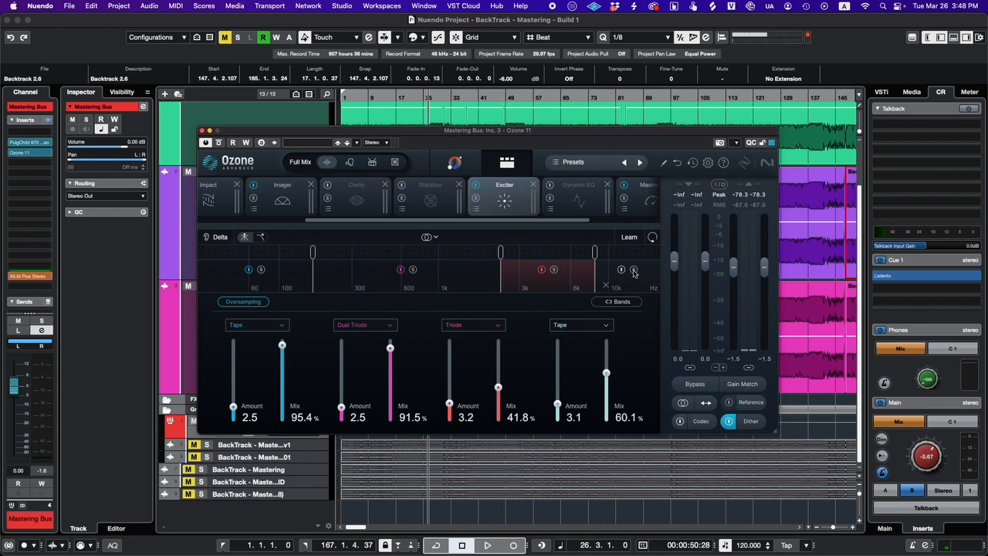
# - Examine the Maximizer module's settings in Ozone 11 and close the plugin window
pyautogui.moveTo(550, 222); pyautogui.dragTo(629, 224)
pyautogui.click(540, 199)
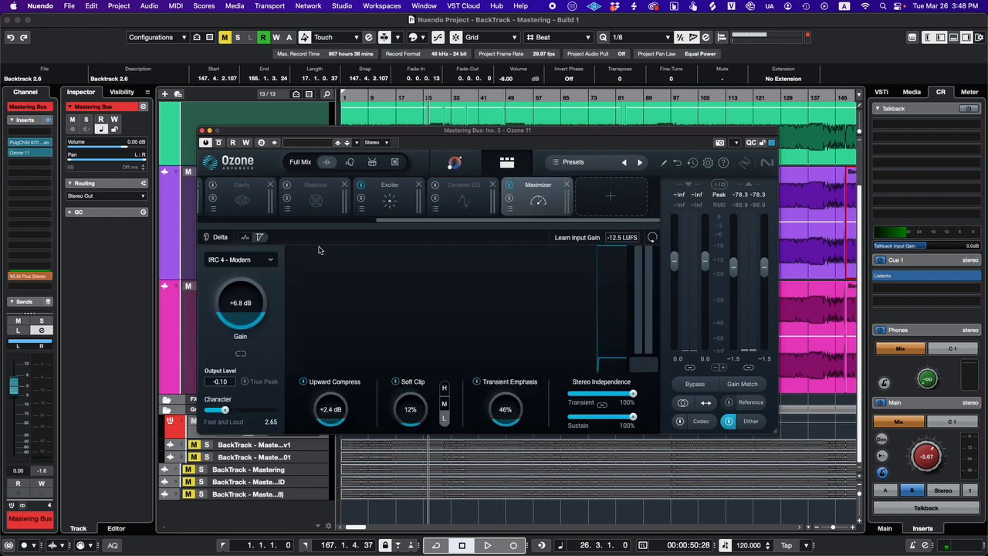
pyautogui.click(201, 131)
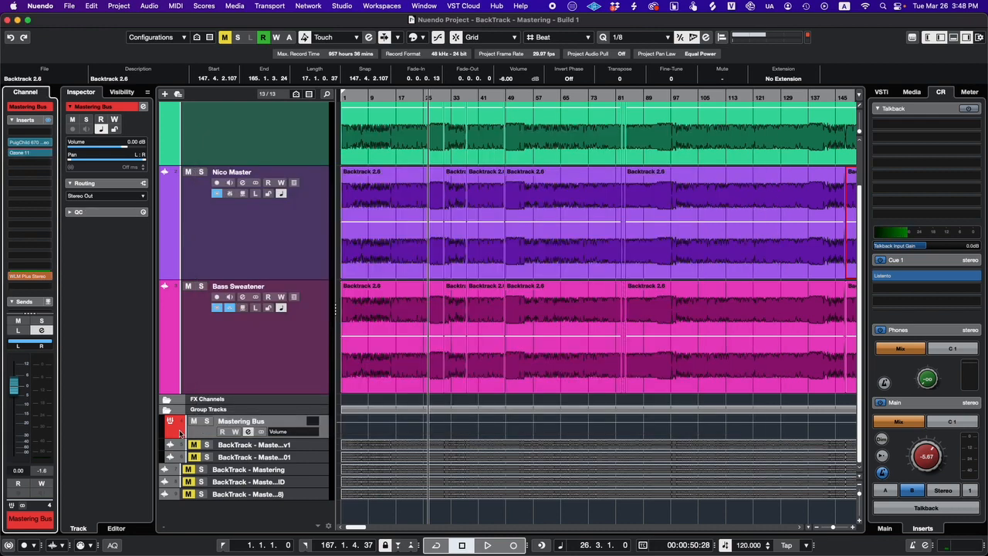
# - Select the Nico Master track and open its soothe2 insert, positioning the plugin window over the arrangement
pyautogui.click(211, 225)
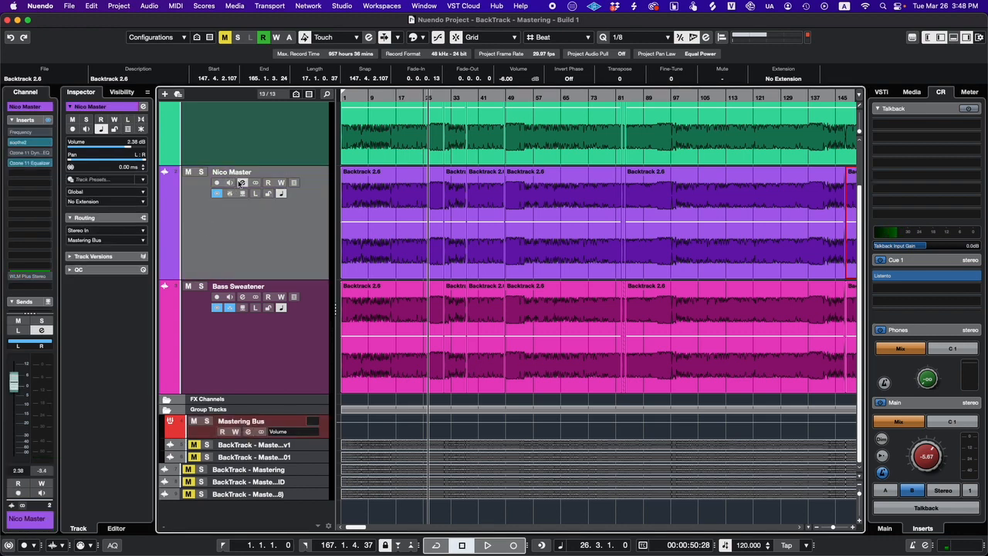
pyautogui.click(34, 143)
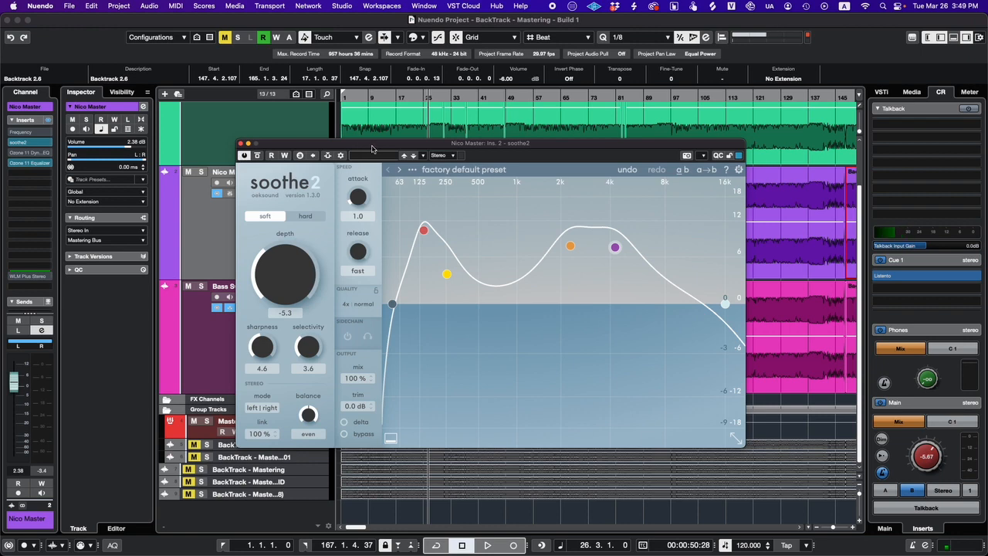
pyautogui.moveTo(371, 148); pyautogui.dragTo(395, 152)
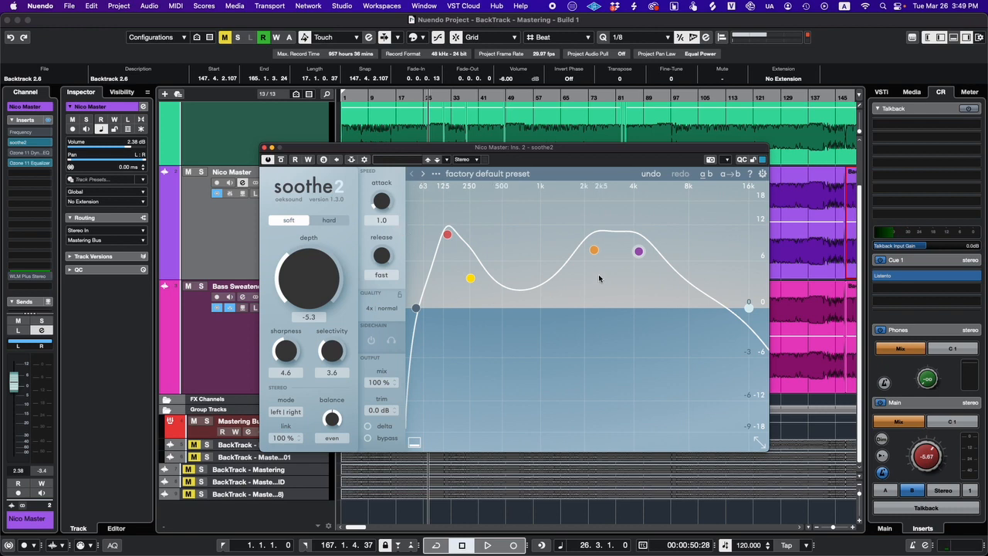
# - Set band 2 of soothe2 to 2 kHz with a sensitivity of 7.9 dB
pyautogui.moveTo(594, 254); pyautogui.dragTo(595, 240)
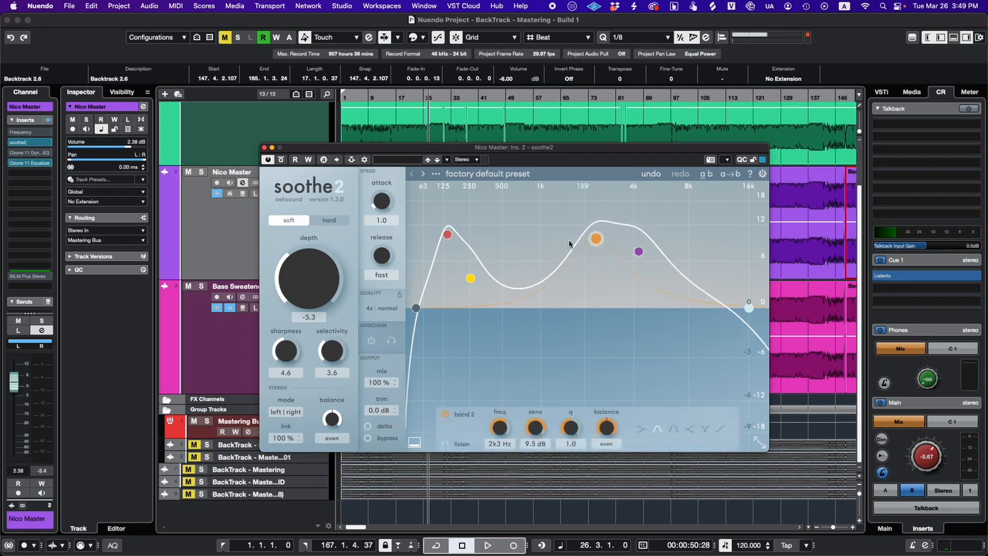
pyautogui.moveTo(596, 240); pyautogui.dragTo(599, 246)
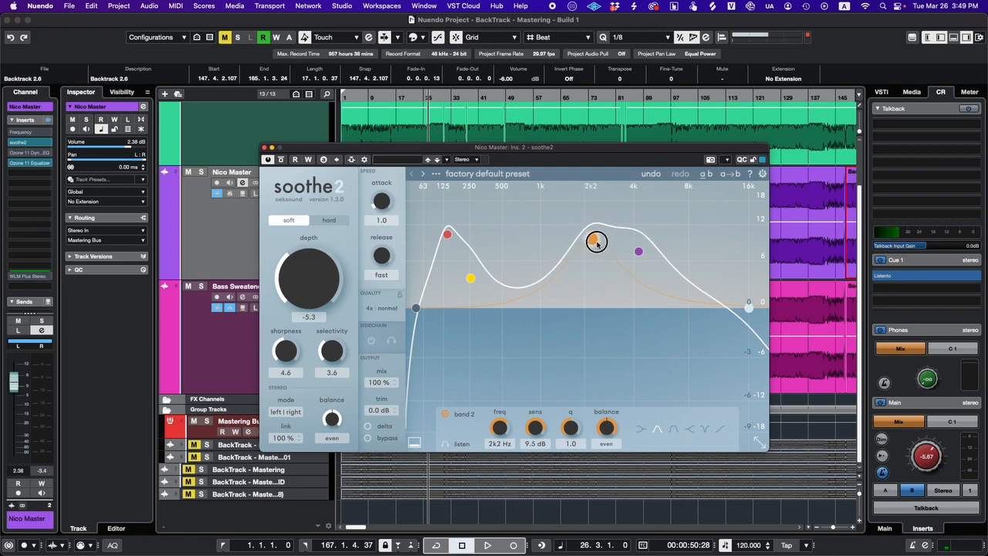
pyautogui.moveTo(595, 241)
pyautogui.mouseDown()
pyautogui.moveTo(595, 367)
pyautogui.moveTo(590, 253)
pyautogui.mouseUp()
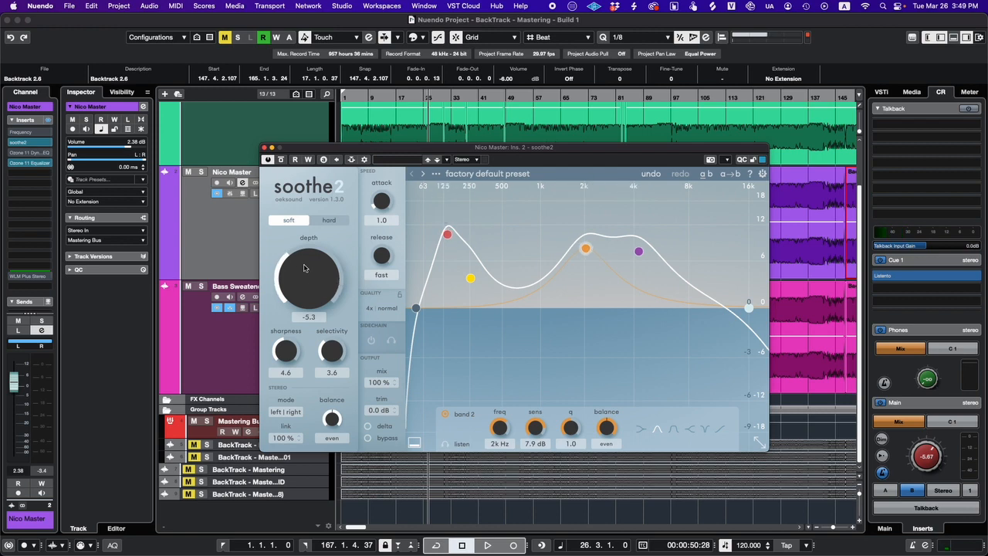
# - Set the soothe2 depth to -6.4 and audition a short passage of the Nico Master track
pyautogui.moveTo(304, 268)
pyautogui.mouseDown()
pyautogui.moveTo(305, 284)
pyautogui.moveTo(307, 271)
pyautogui.mouseUp()
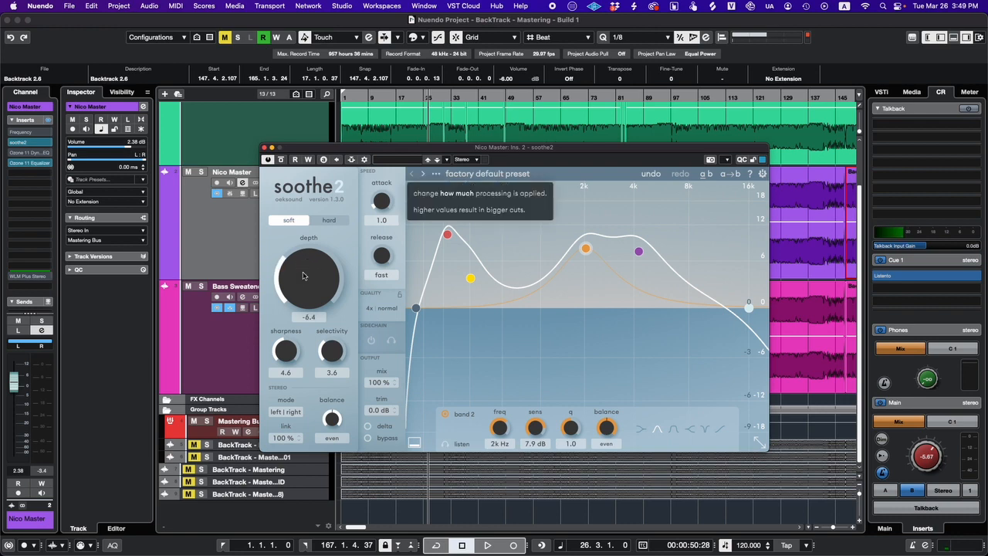
pyautogui.press('space')
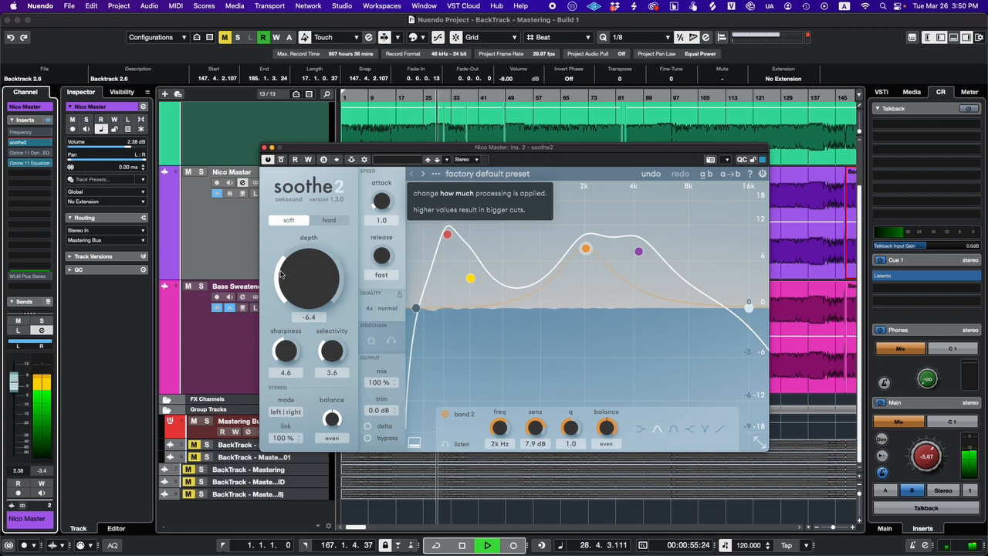
pyautogui.press('space')
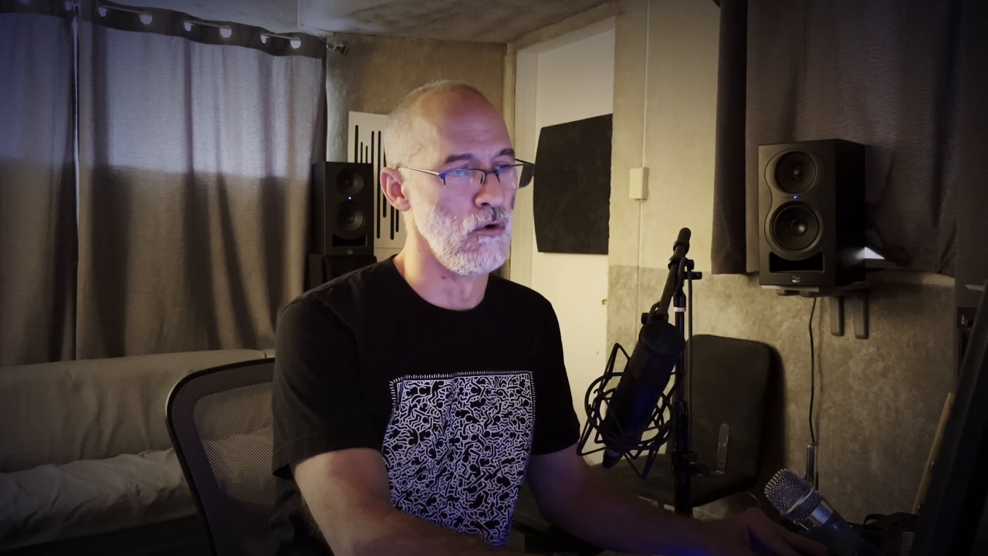
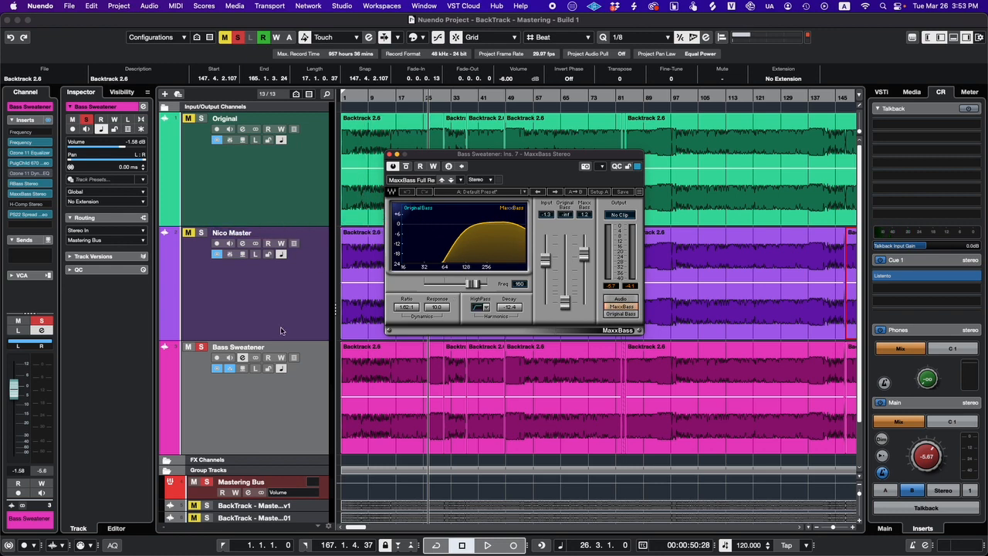
# - Compare the soloed Bass Sweetener track with MaxxBass bypassed and active during playback, leave it active, and close its window
pyautogui.click(407, 166)
pyautogui.press('space')
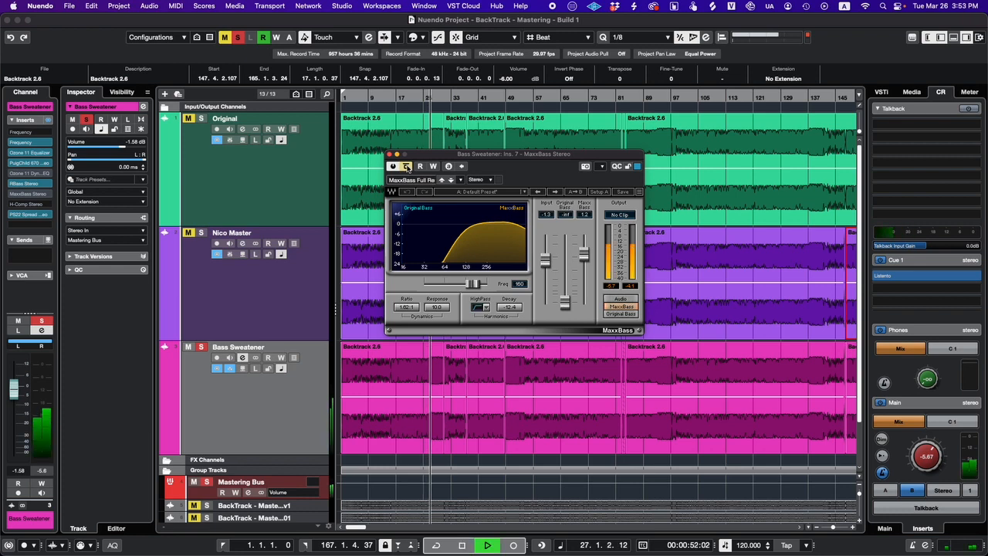
pyautogui.click(407, 166)
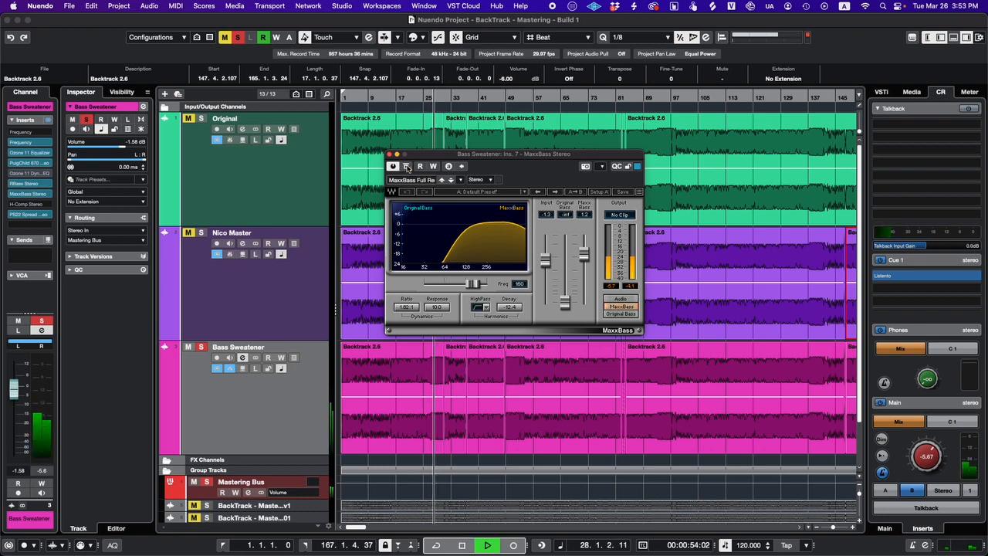
pyautogui.click(407, 166)
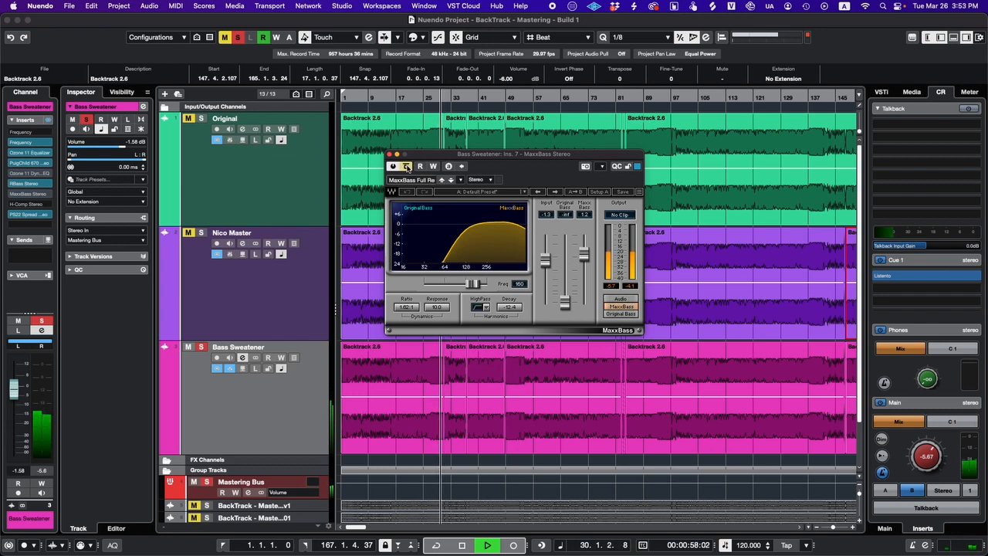
pyautogui.click(407, 166)
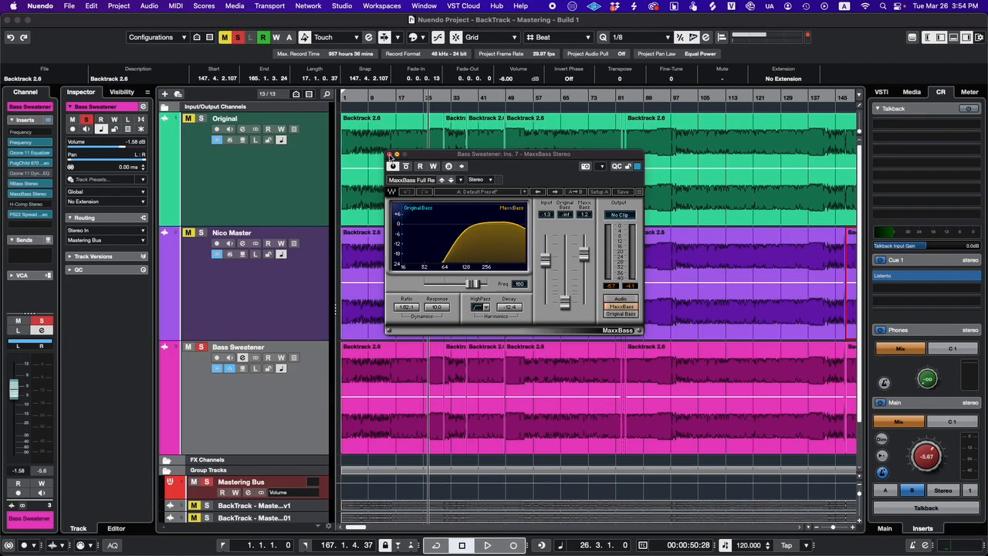
pyautogui.click(389, 155)
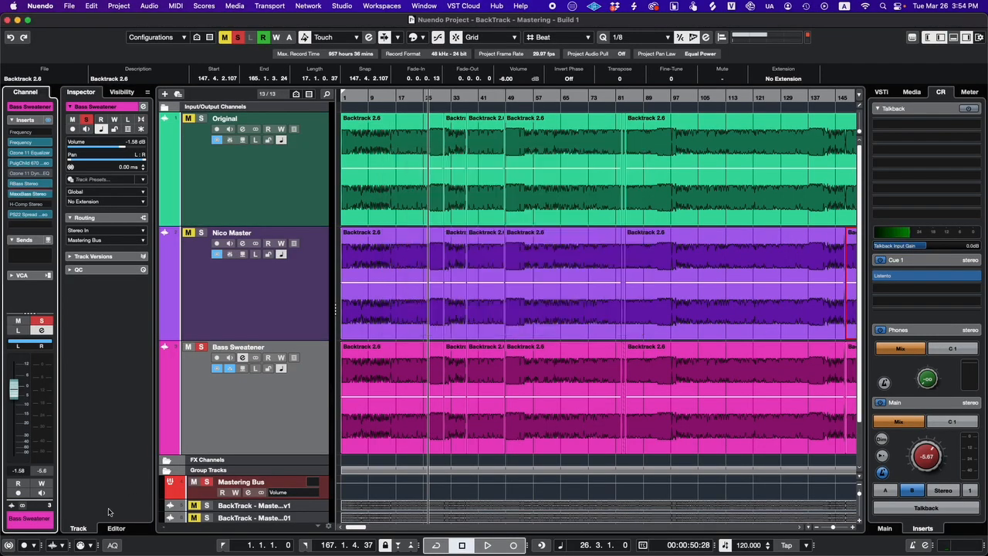
# - Turn off solo on the Bass Sweetener track and compare the mix during playback with that track muted and unmuted
pyautogui.click(200, 348)
pyautogui.click(188, 346)
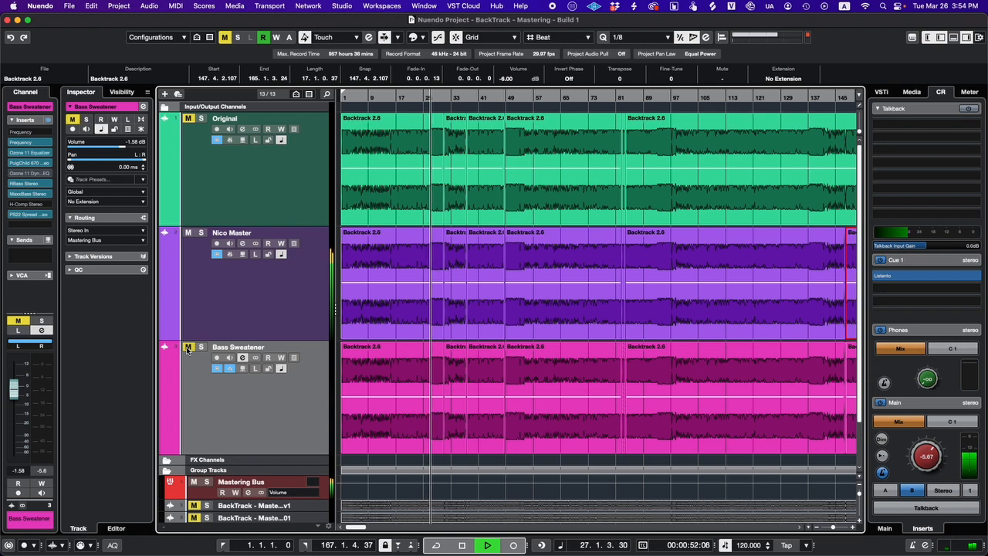
pyautogui.click(187, 348)
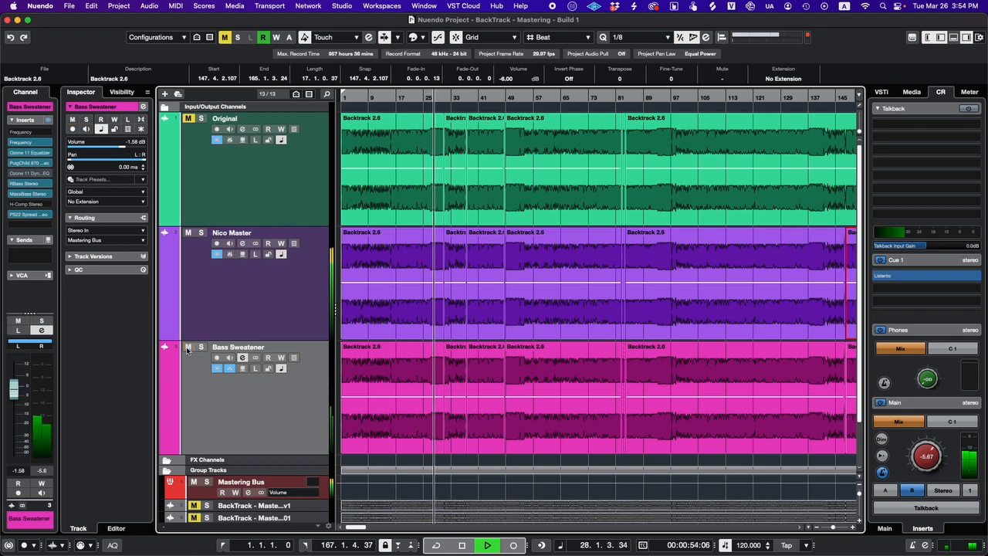
# - Compare the mix with Bass Sweetener muted and unmuted, both directly and through Reveal's Device filter, leave it unmuted, and close Reveal
pyautogui.click(188, 347)
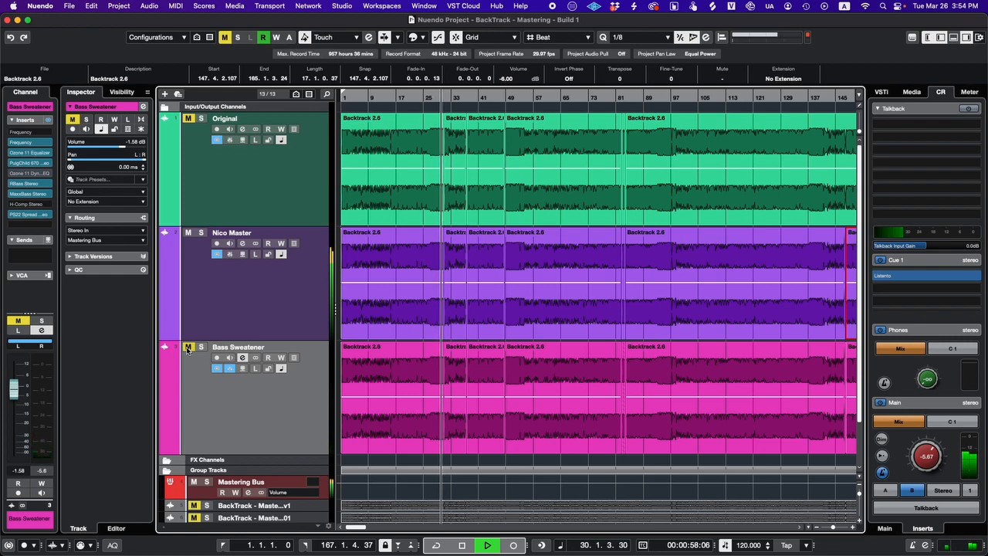
pyautogui.click(187, 347)
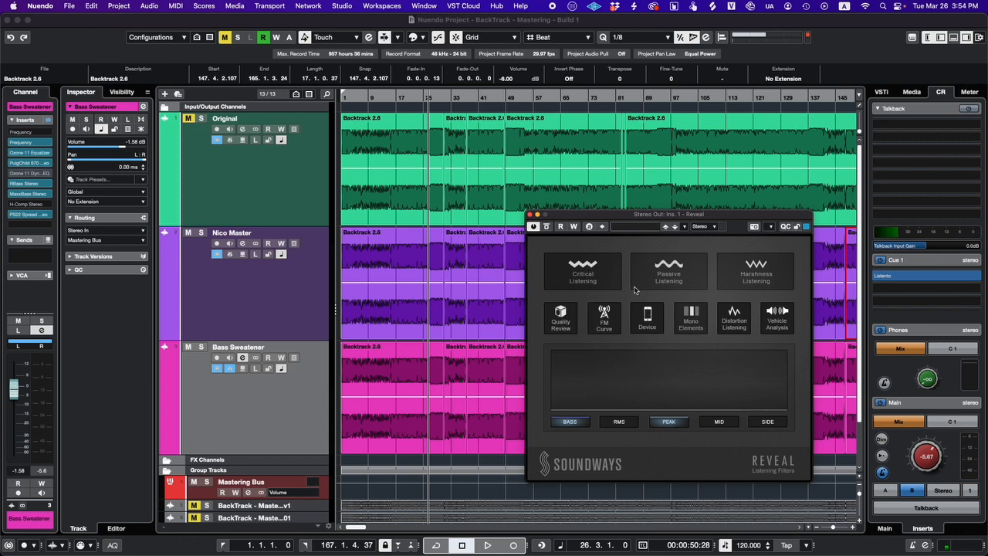
pyautogui.click(647, 317)
pyautogui.click(186, 347)
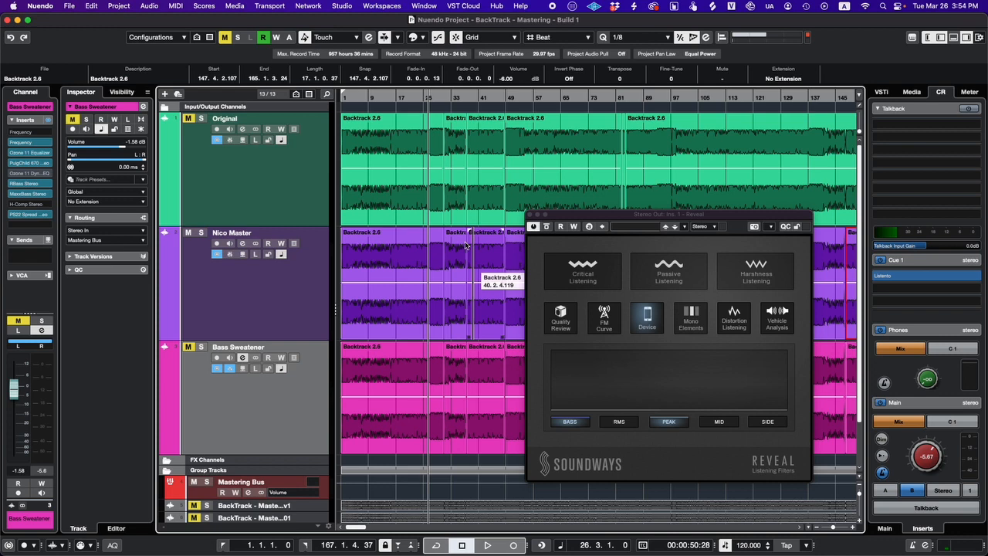
pyautogui.click(442, 97)
pyautogui.press('space')
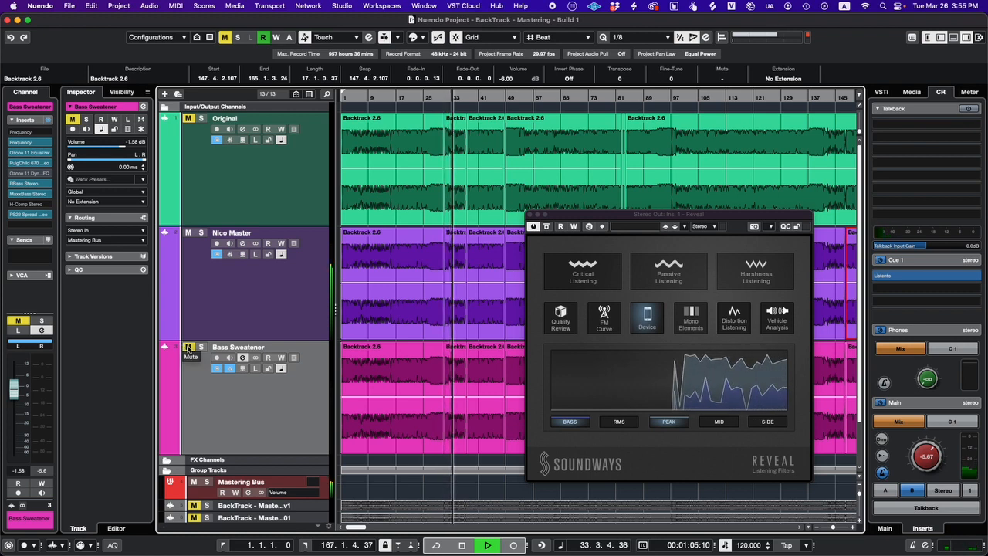
pyautogui.click(187, 347)
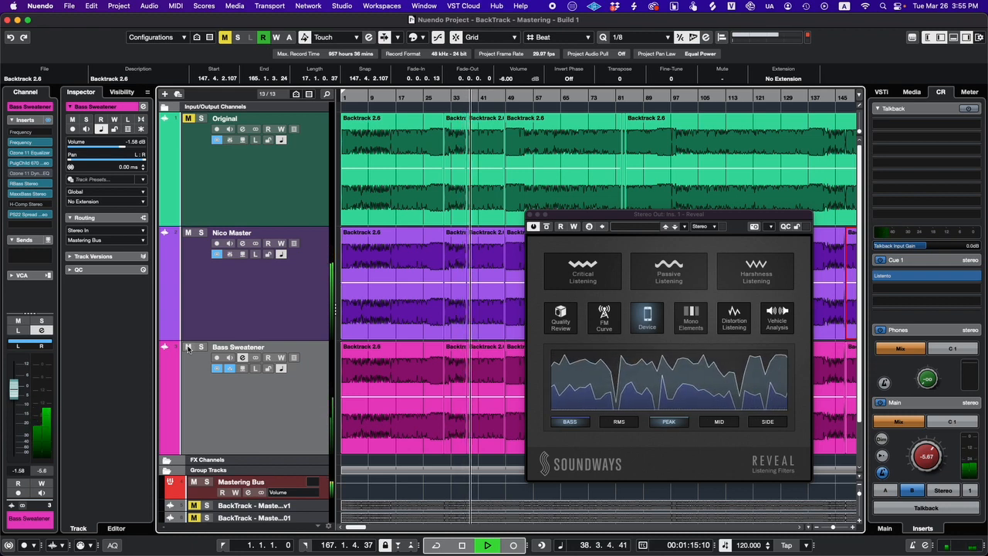
pyautogui.click(188, 347)
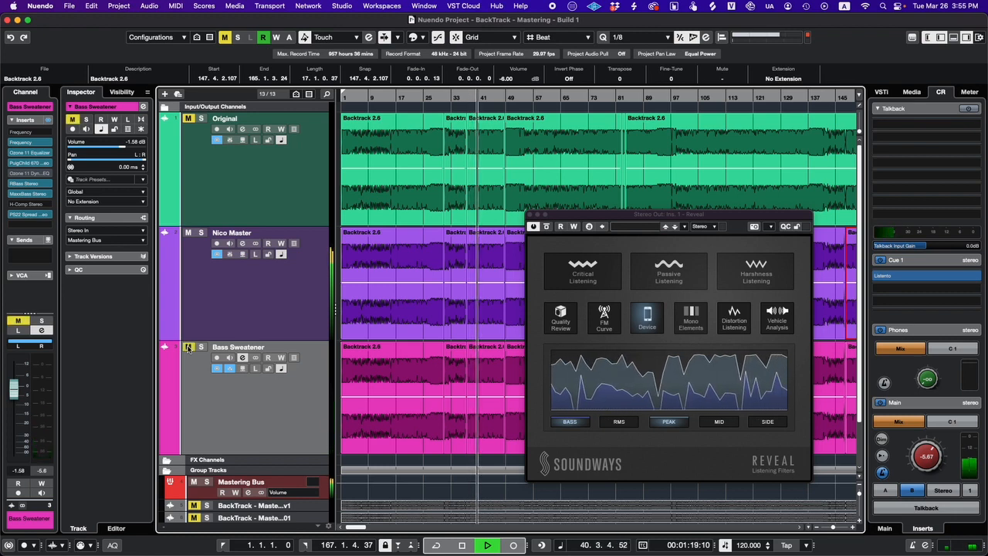
pyautogui.click(188, 347)
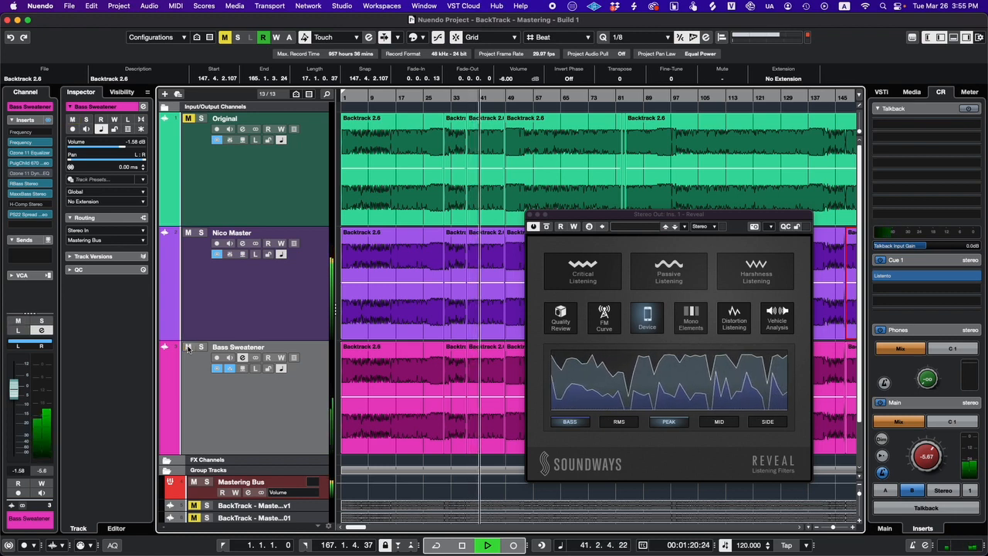
pyautogui.click(530, 215)
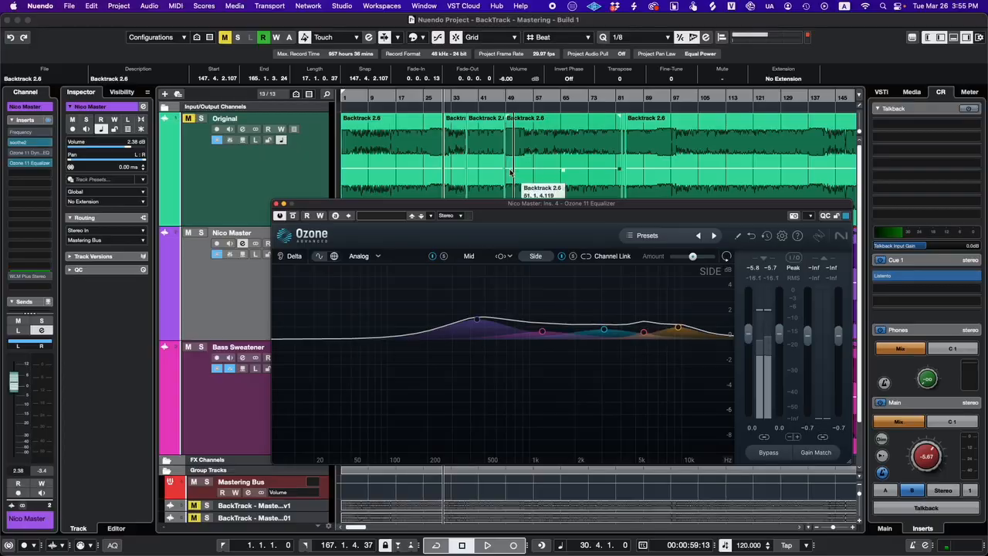
# - Try Reveal's Device filter and close it, and compare the soloed Original track with the Nico Master mix while Ozone 11 Equalizer is bypassed
pyautogui.moveTo(525, 205); pyautogui.dragTo(523, 199)
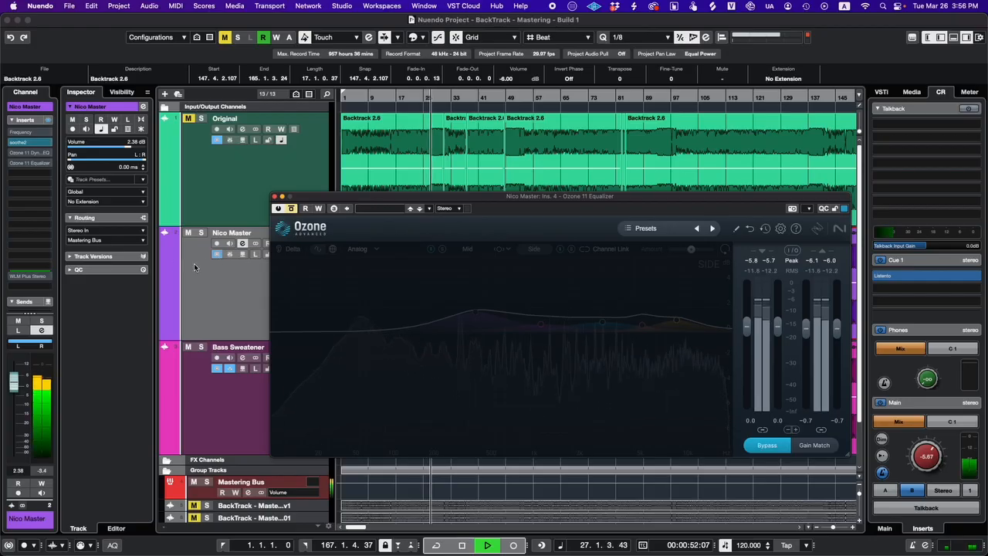
pyautogui.press('space')
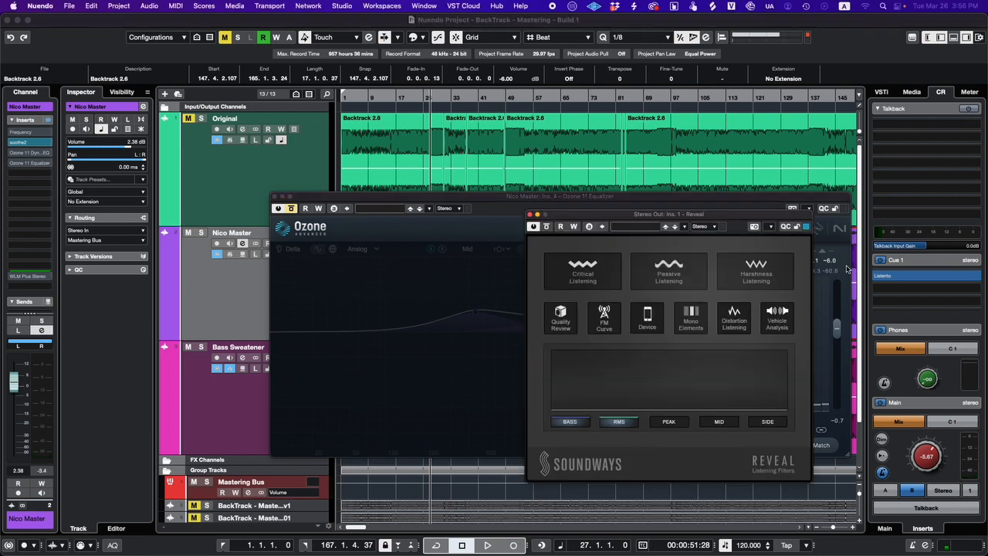
pyautogui.click(643, 328)
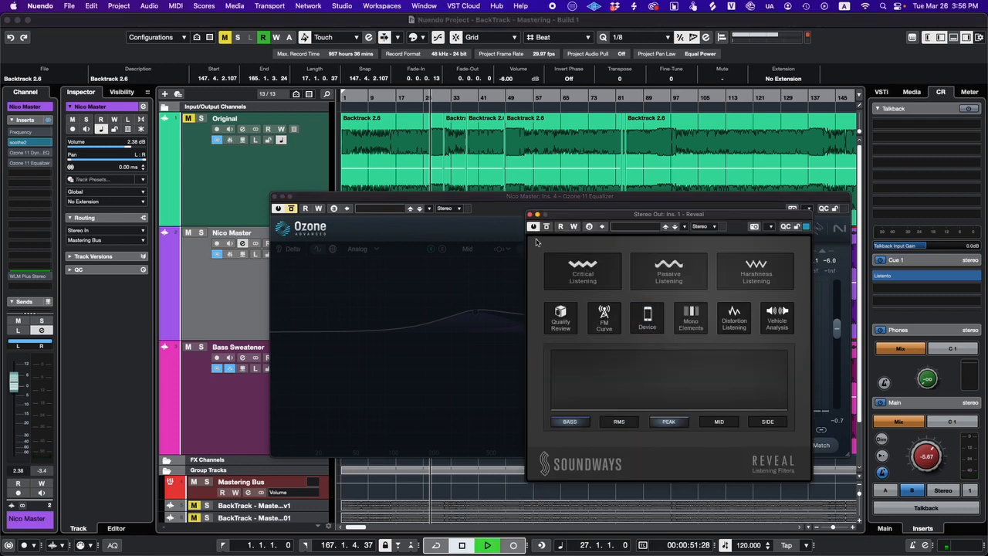
pyautogui.click(528, 215)
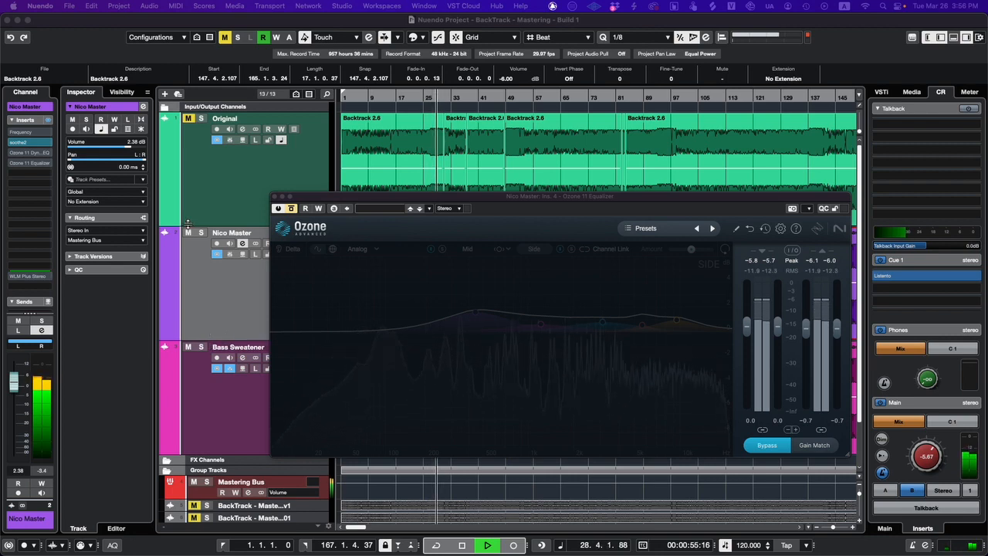
pyautogui.click(200, 119)
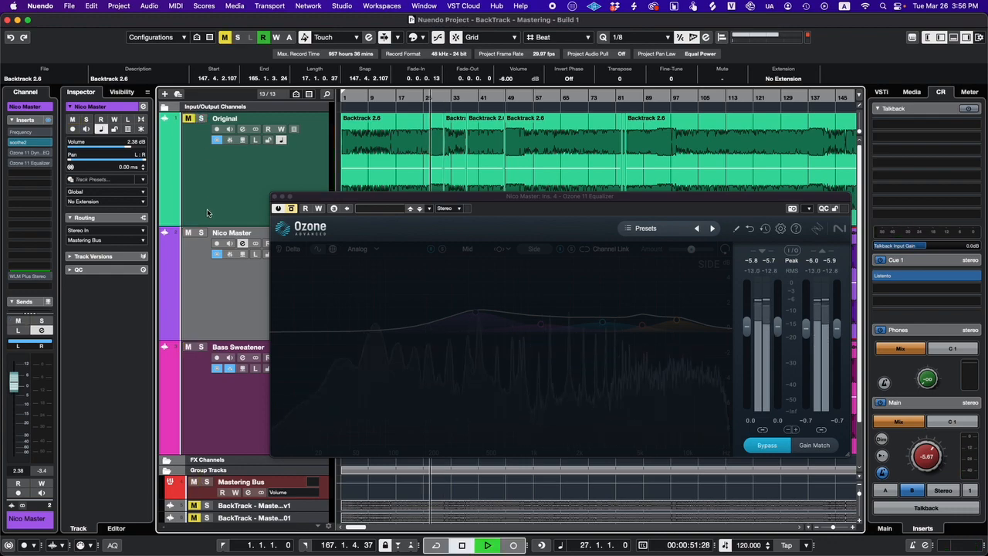
pyautogui.click(200, 119)
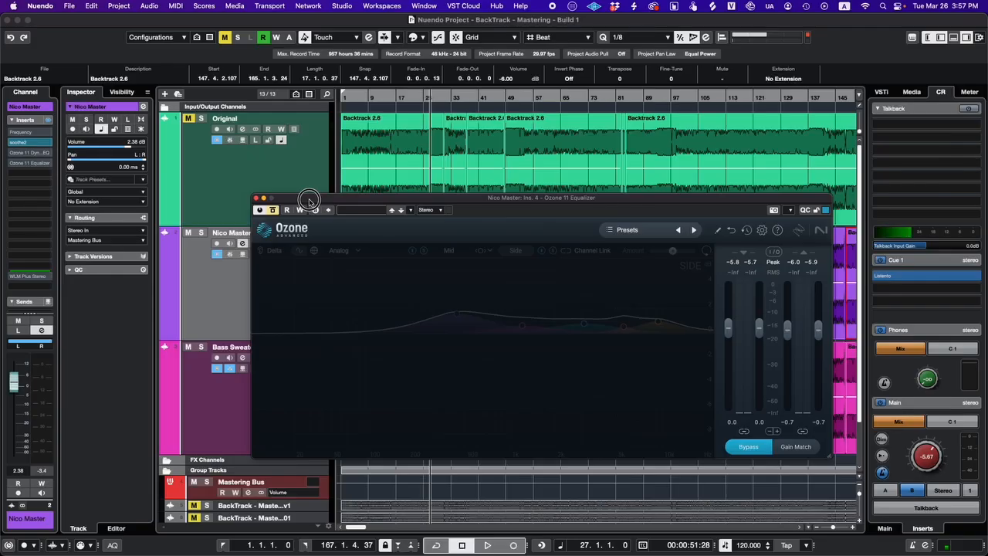
# - Inspect the Mid and Side curves of Nico Master's Ozone 11 Equalizer, compare it bypassed and active during playback, and leave it active
pyautogui.click(272, 210)
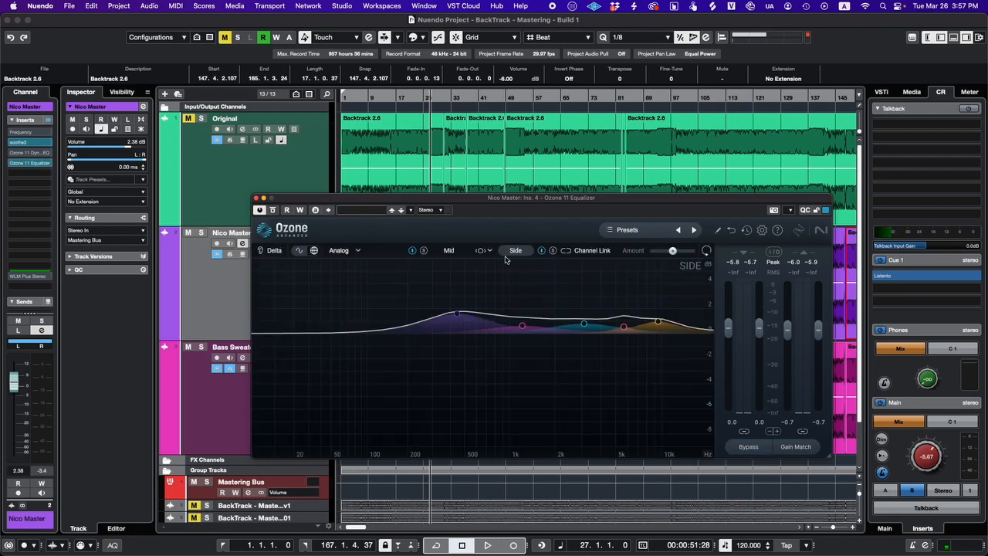
pyautogui.click(444, 251)
pyautogui.click(517, 250)
pyautogui.click(738, 445)
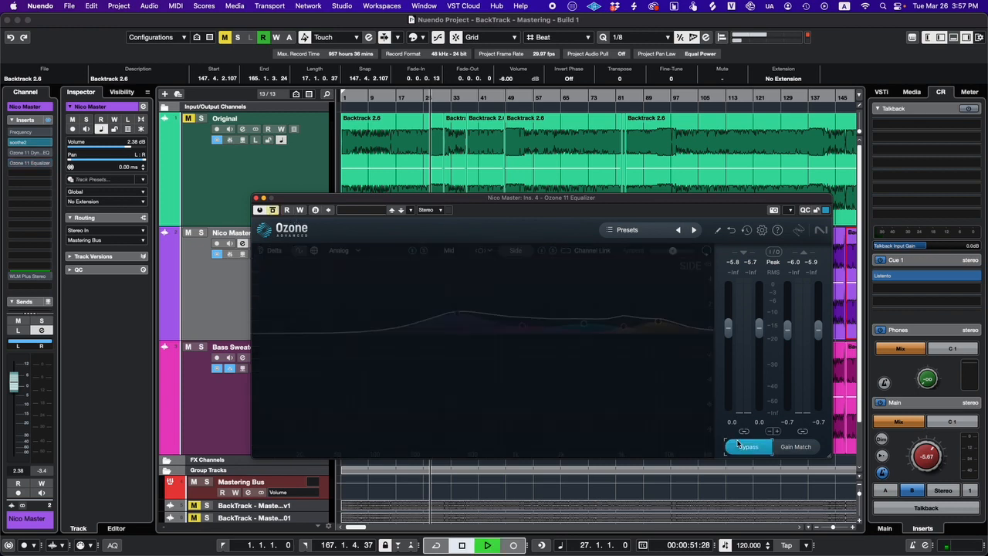
pyautogui.press('space')
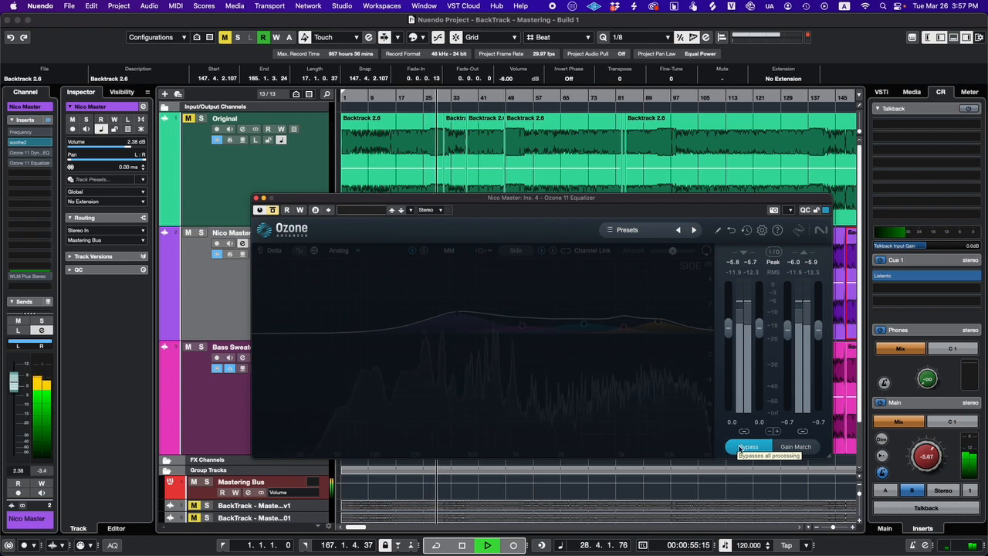
pyautogui.click(739, 447)
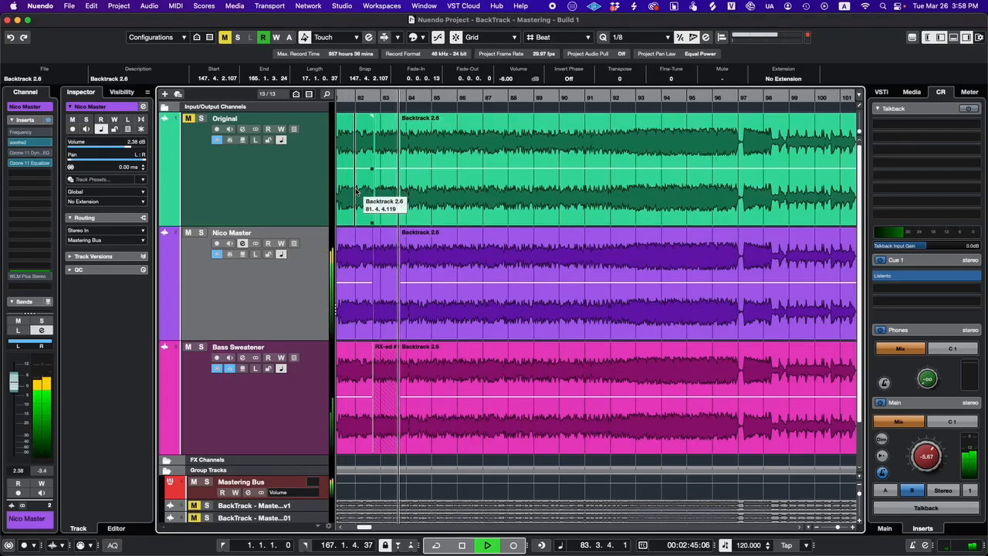
# - Audition the passage starting at about bar 81 with the Original track soloed
pyautogui.press('g')
pyautogui.press('g')
pyautogui.press('g')
pyautogui.press('g')
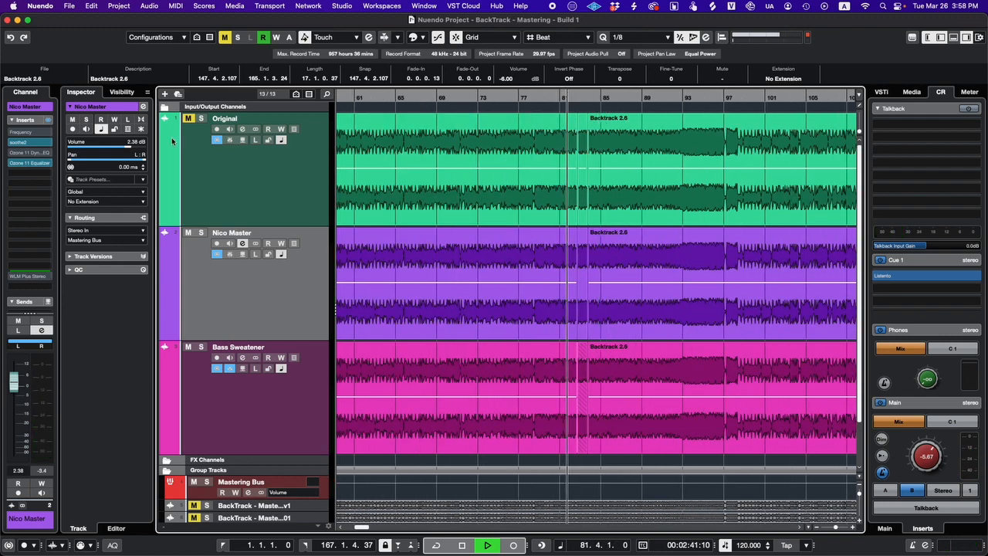
pyautogui.click(201, 118)
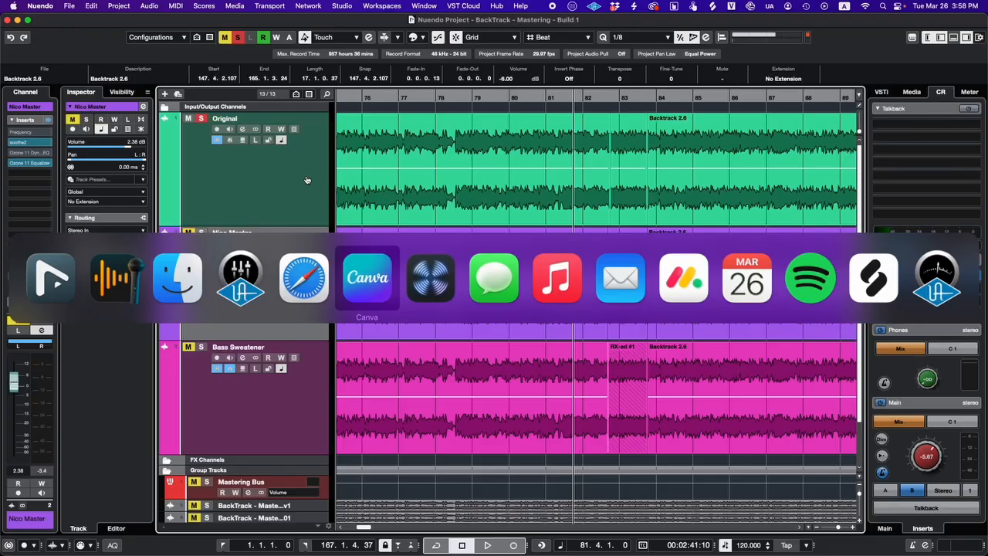
# - Switch to iZotope RX 10 and play the low-frequency spectrogram of the Nuendo 1 clip
pyautogui.press('super+Tab')
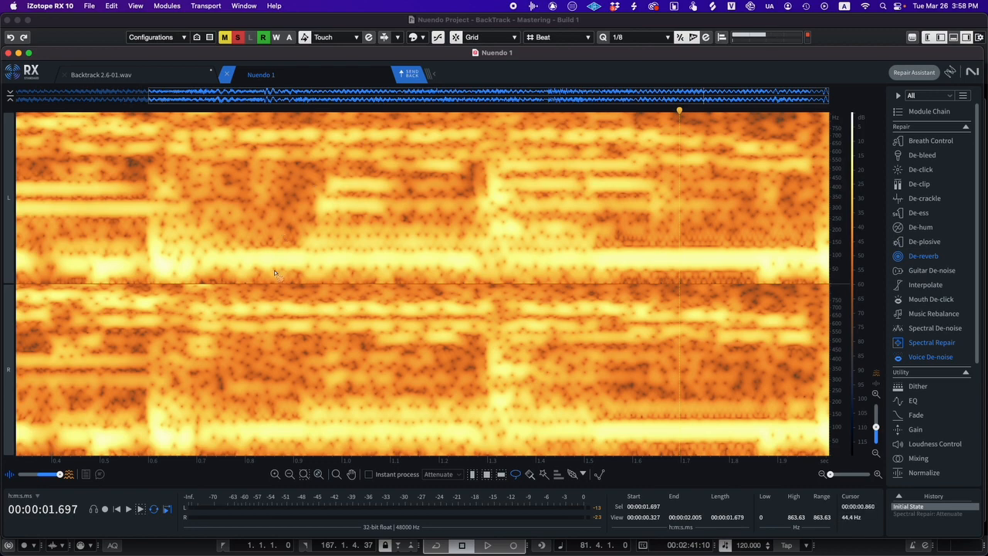
pyautogui.press('space')
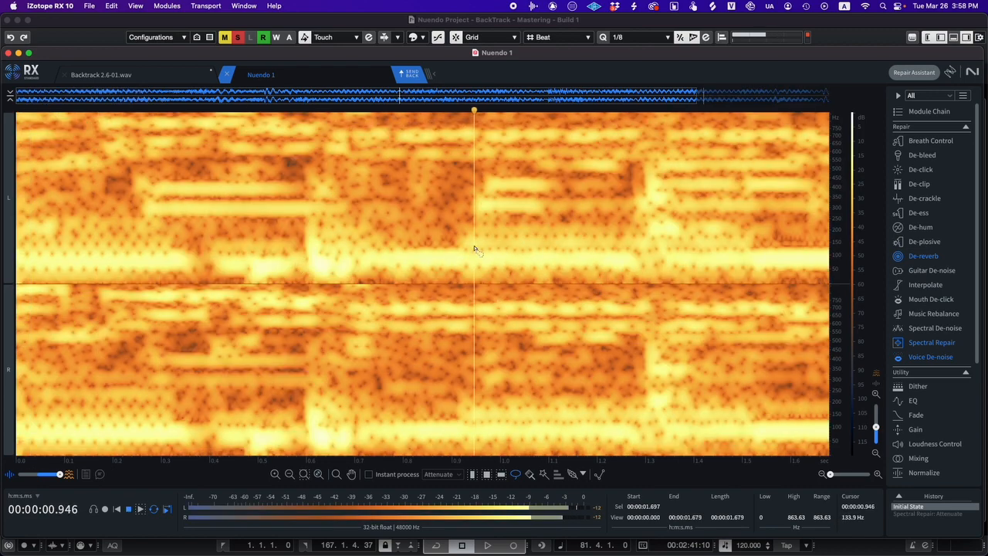
pyautogui.press('space')
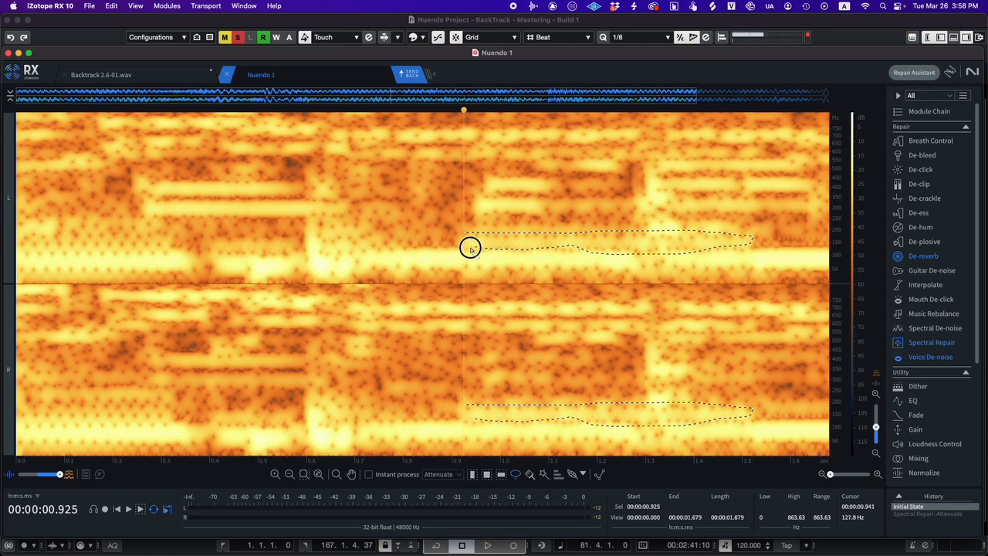
# - Lasso-select the low resonance at about 102 to 199 Hz between 0.91 and 1.52 s, and return to Nuendo
pyautogui.moveTo(460, 235); pyautogui.dragTo(461, 235)
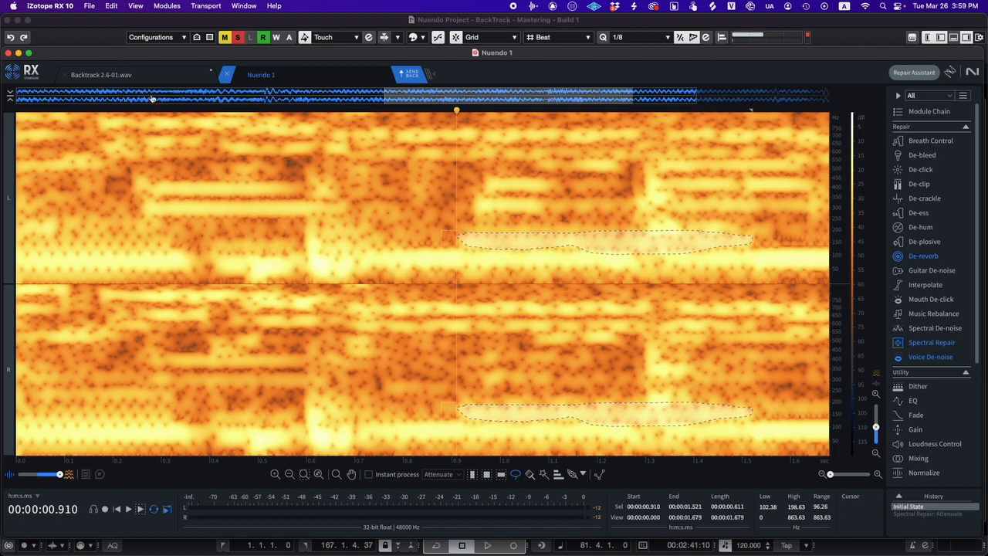
pyautogui.click(93, 28)
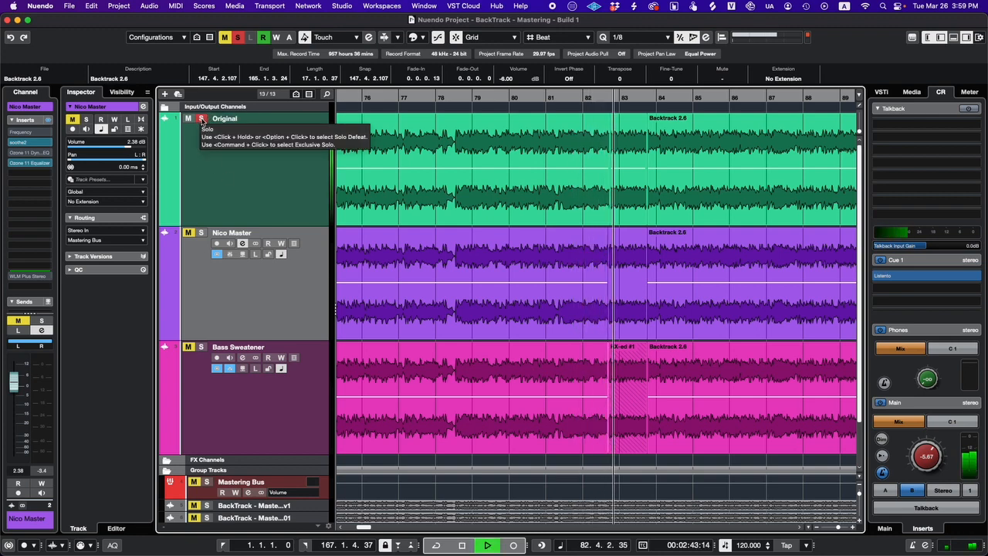
# - Compare the soloed Original passage from about bar 81 with the repaired master by turning off solo and replaying it
pyautogui.press('space')
pyautogui.click(202, 119)
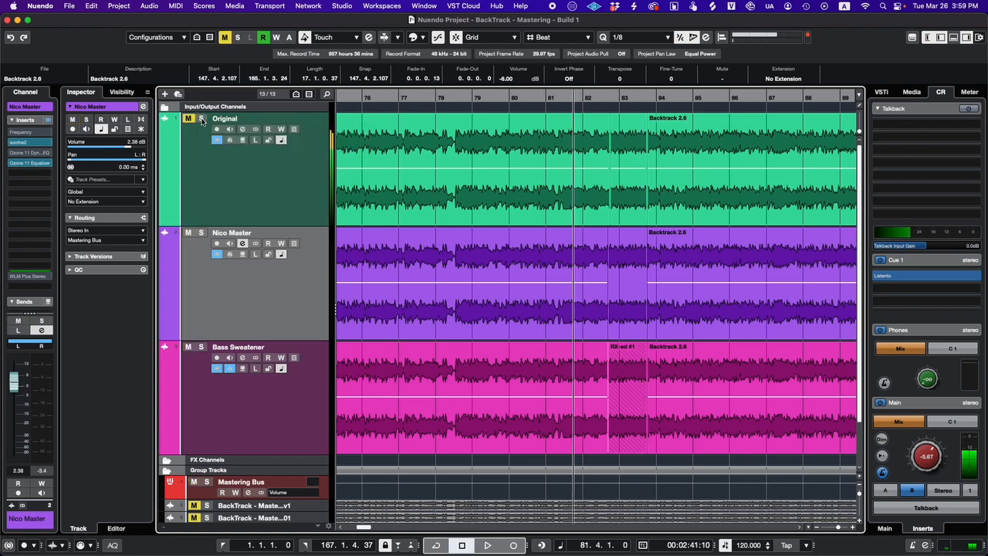
pyautogui.press('space')
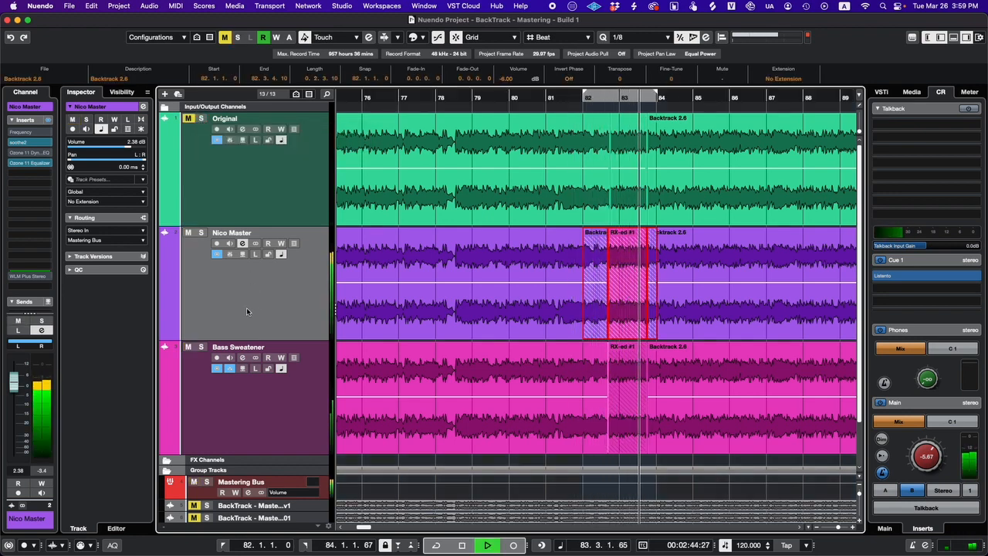
pyautogui.press('space')
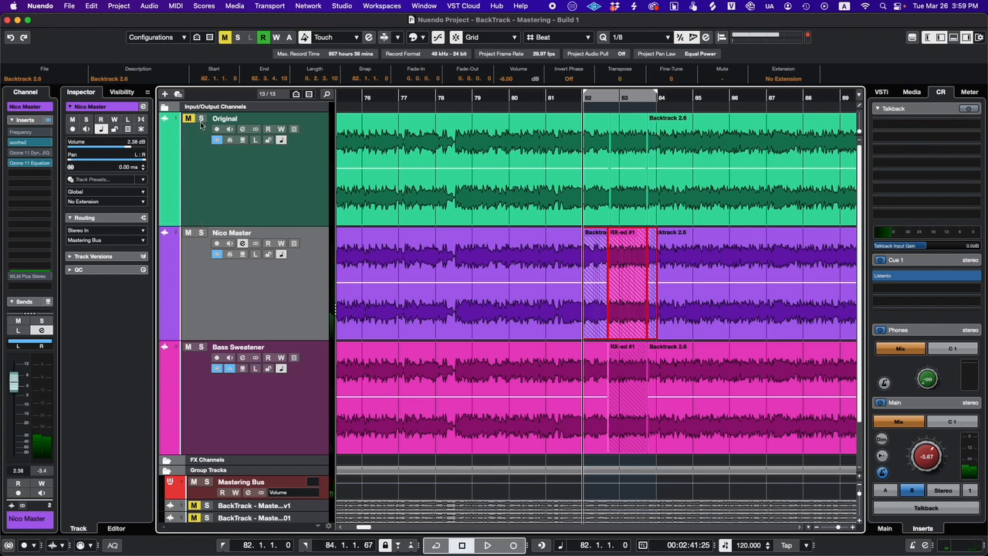
# - Replay the repaired section from bar 82 with Original soloed, turn off its solo, and play the master again
pyautogui.press('space')
pyautogui.click(201, 118)
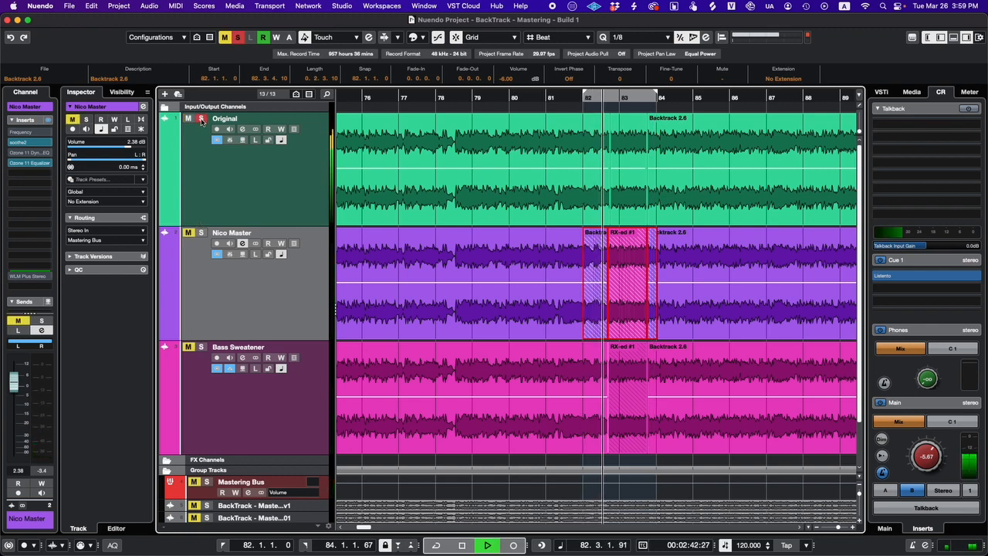
pyautogui.press('space')
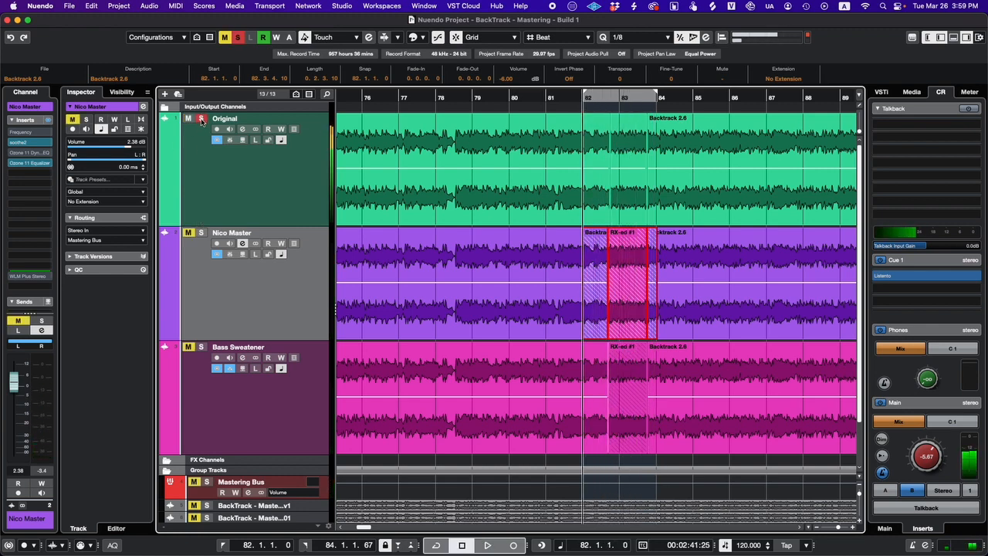
pyautogui.click(201, 119)
pyautogui.press('space')
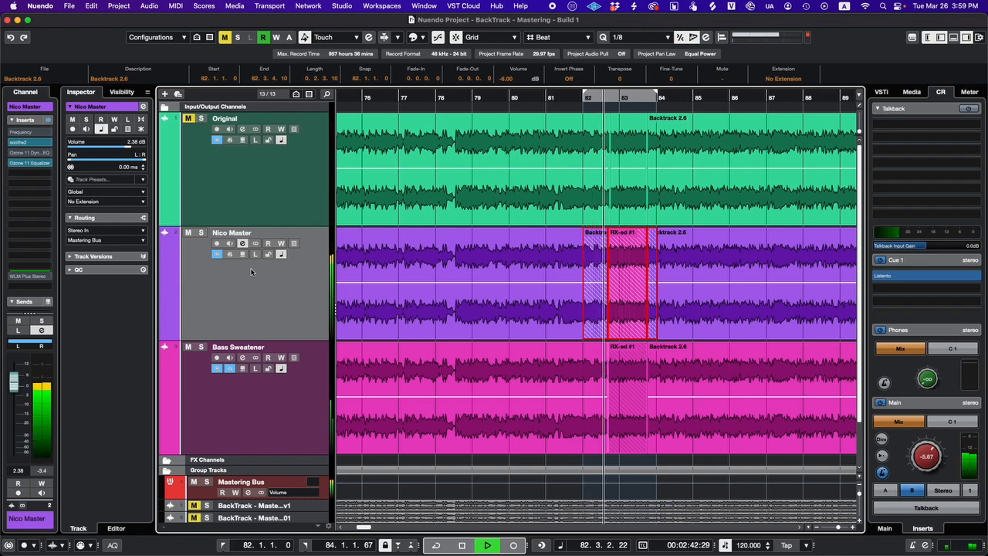